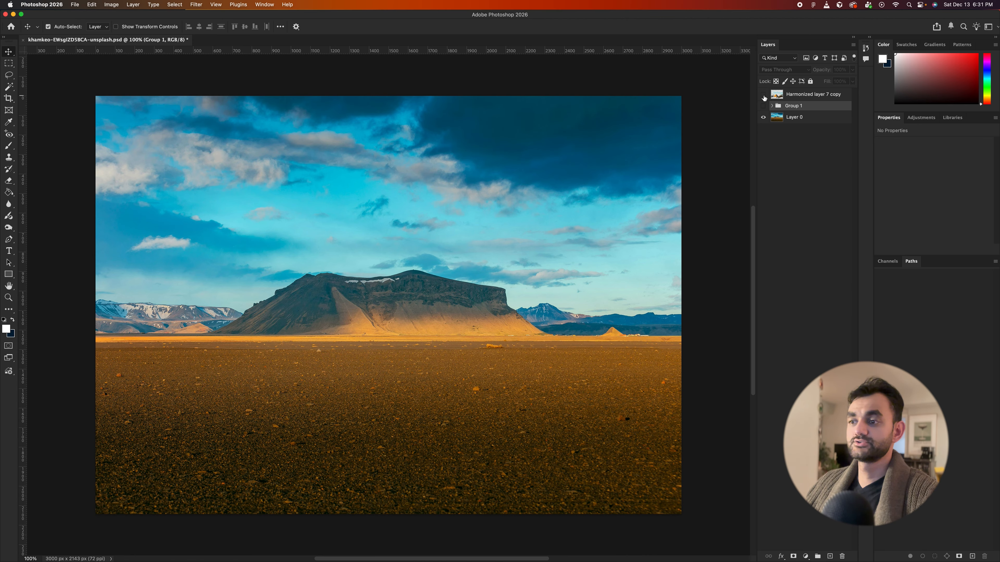
Step: Show the Harmonized layer 7 copy layer with the finished campsite and arrange the tools in two columns
click(764, 97)
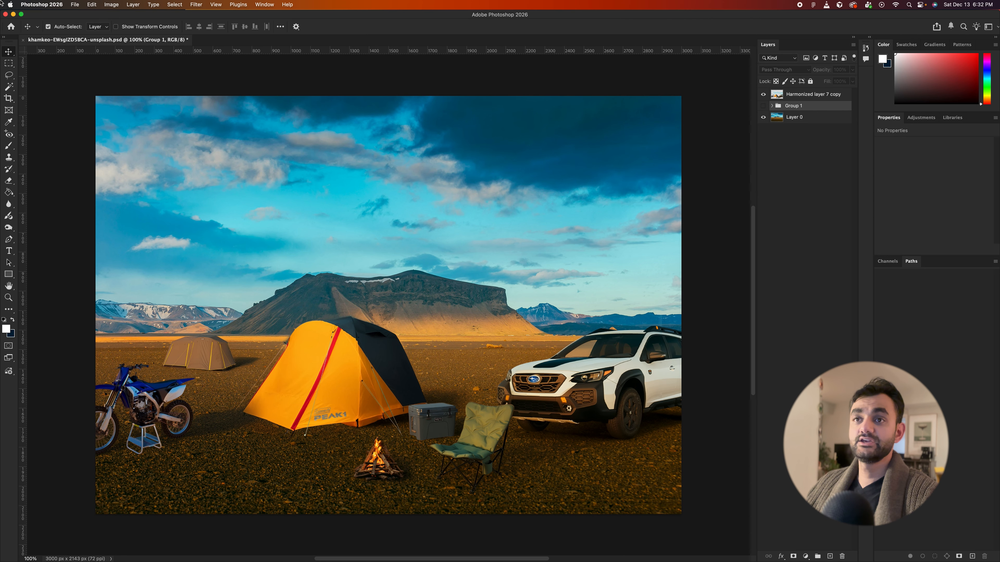
click(4, 37)
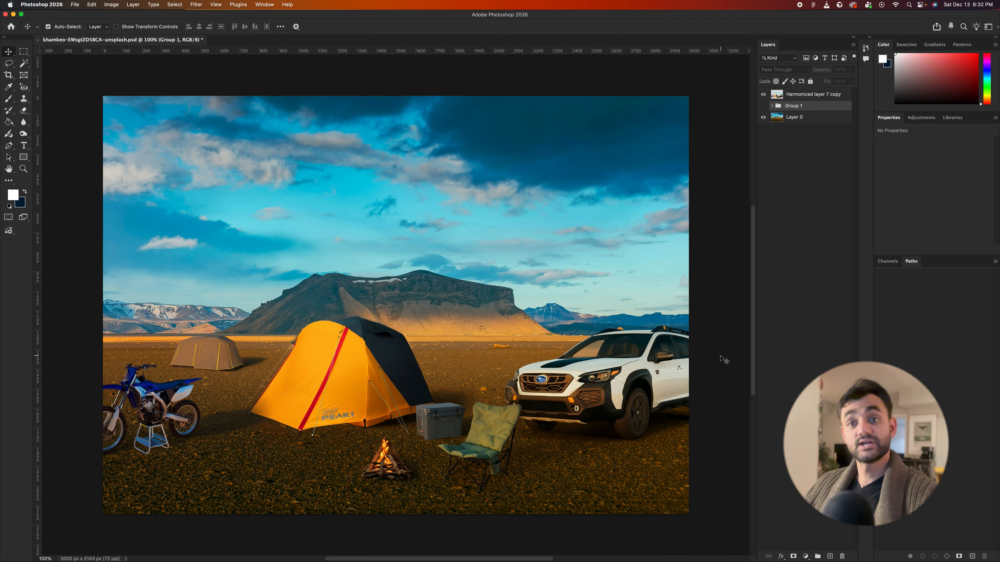
click(714, 364)
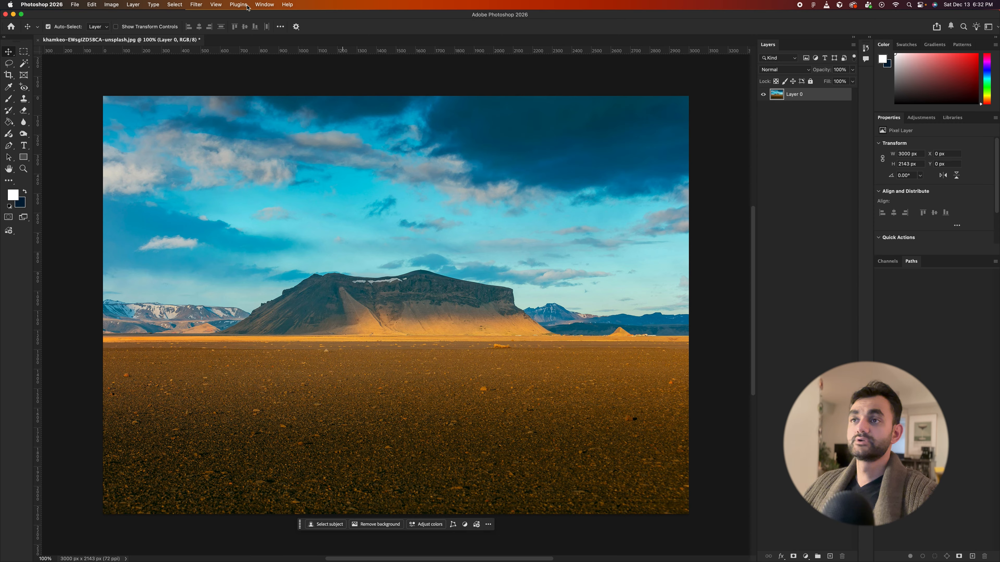
Step: Check that the Contextual Task Bar is enabled among the workspace's visible elements
click(264, 6)
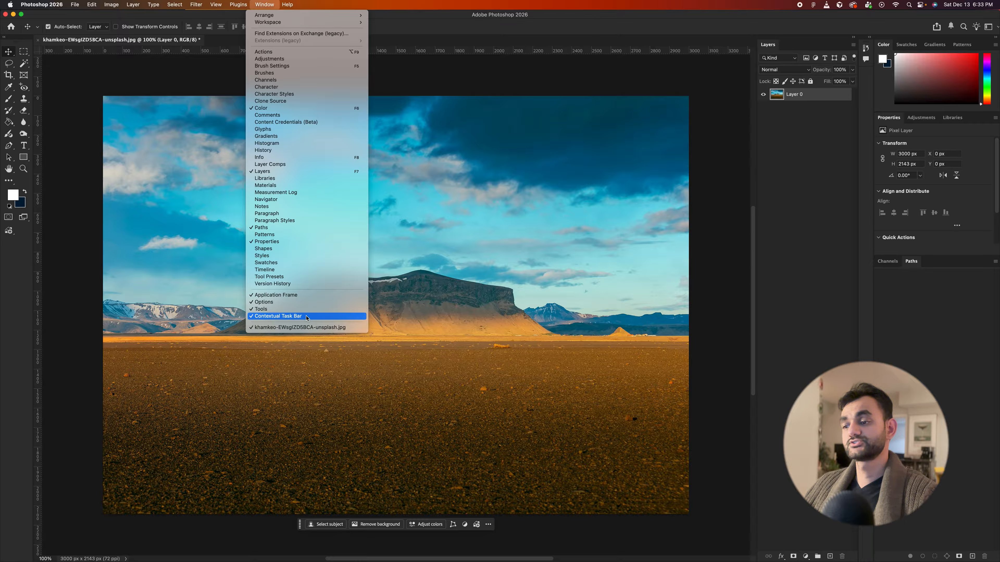
click(547, 527)
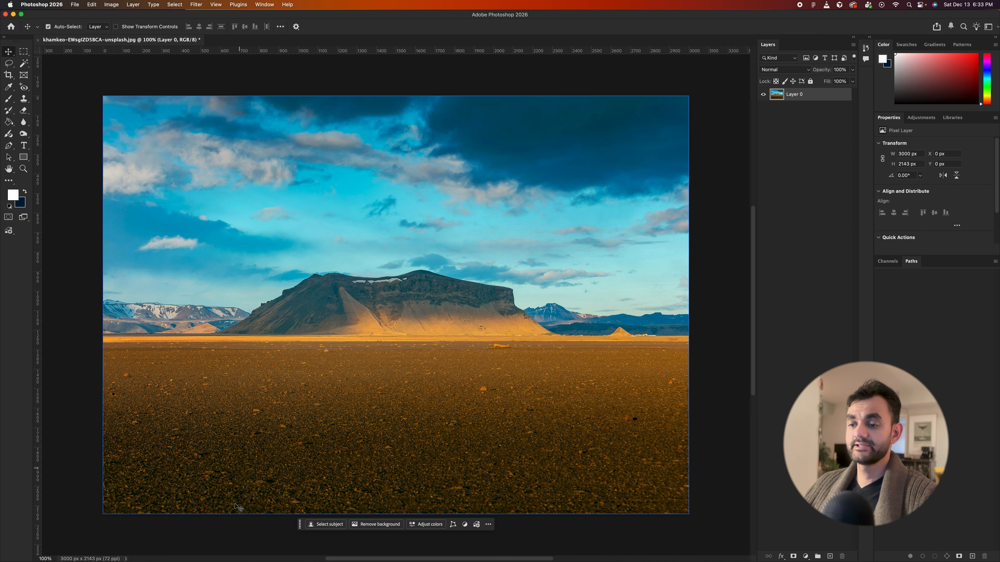
Step: Switch to Finder and place the yellow tent image from the Camp-site-project folder into the desert landscape document
mouse_move(205, 551)
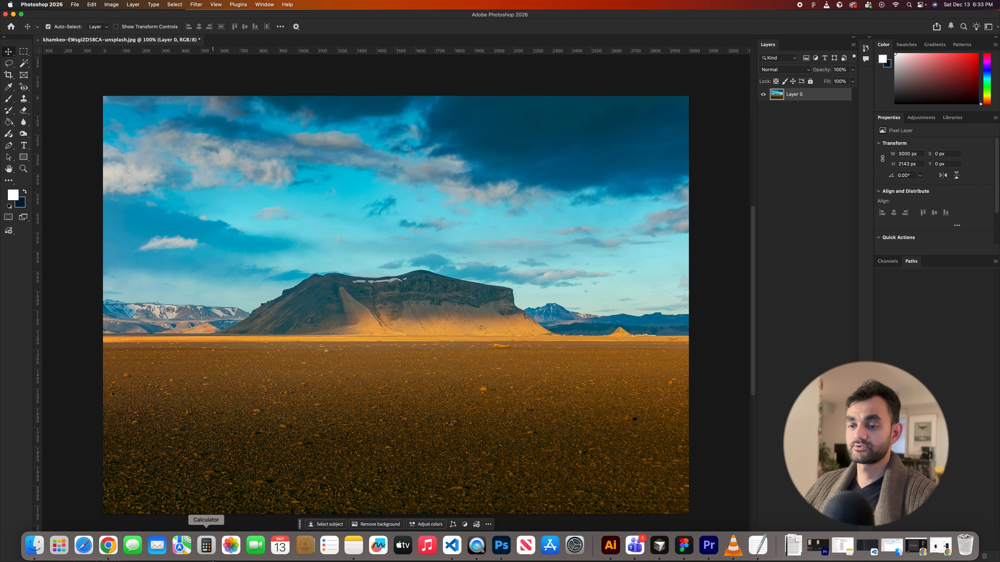
click(35, 545)
click(450, 308)
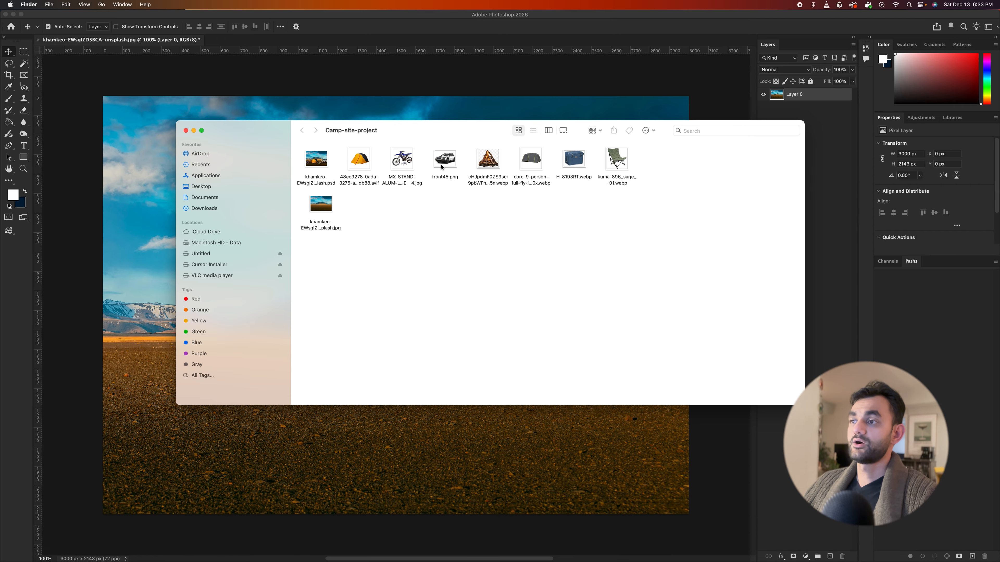
drag(450, 129, 381, 127)
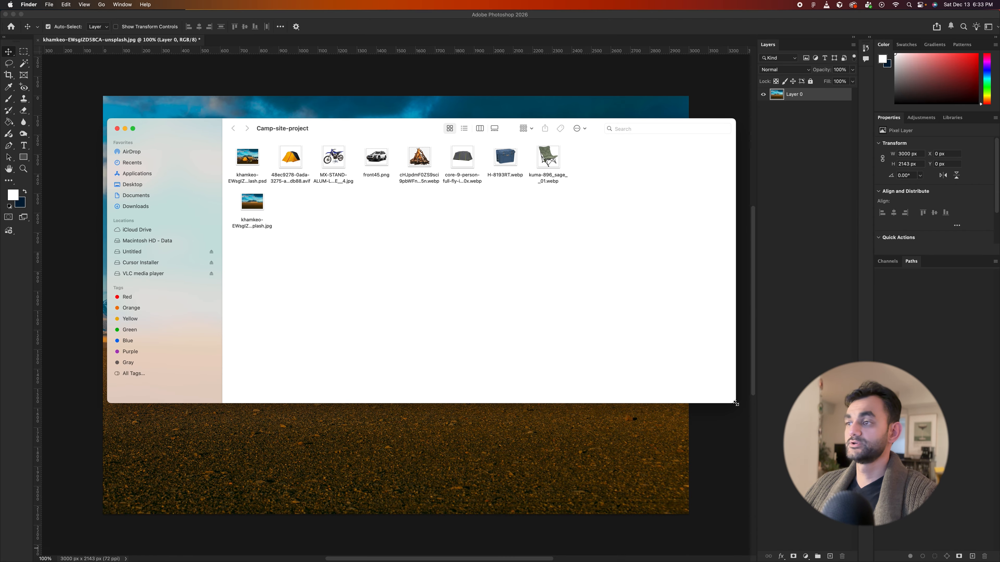
drag(735, 403, 787, 441)
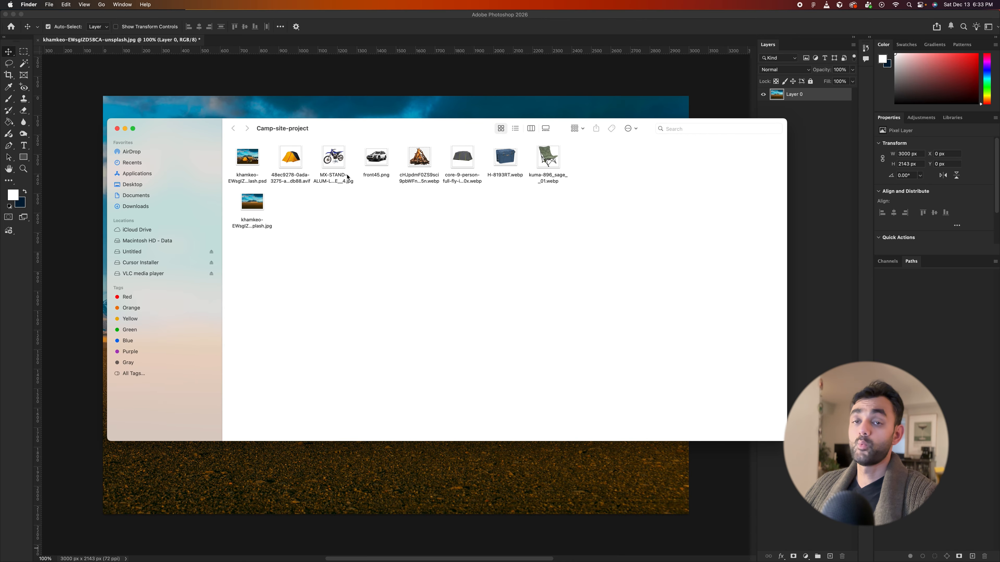
drag(347, 136, 528, 208)
drag(474, 234, 453, 171)
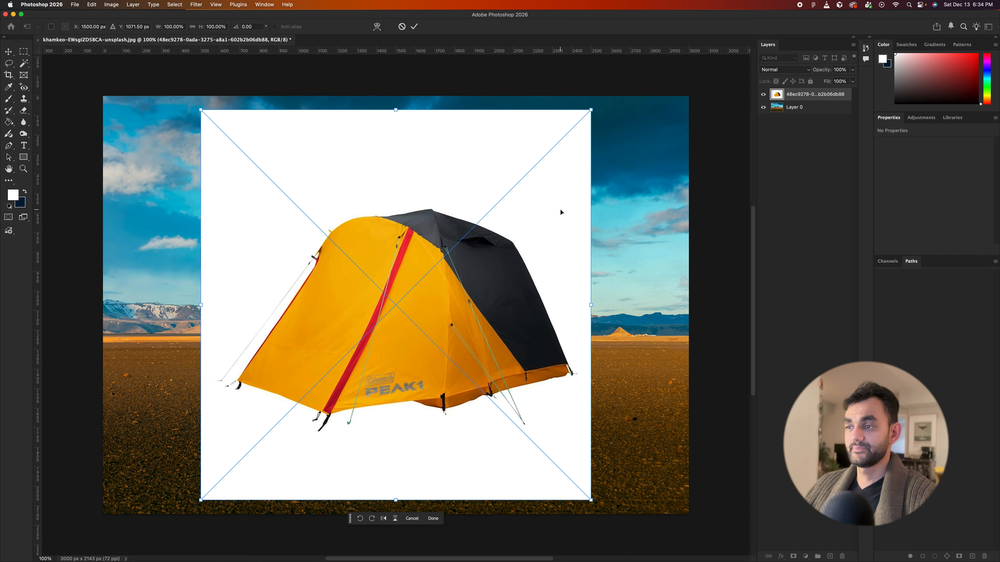
Step: Scale the placed tent image to about 52% and move it down onto the desert ground in front of the mountain
drag(451, 260, 405, 283)
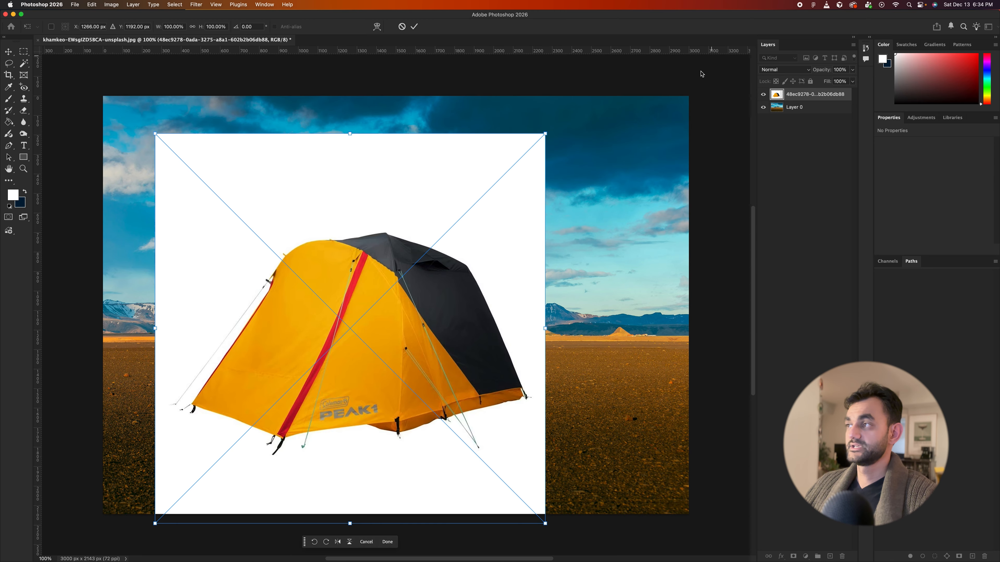
mouse_move(440, 320)
mouse_down()
mouse_move(494, 327)
mouse_move(431, 332)
mouse_move(445, 318)
mouse_up()
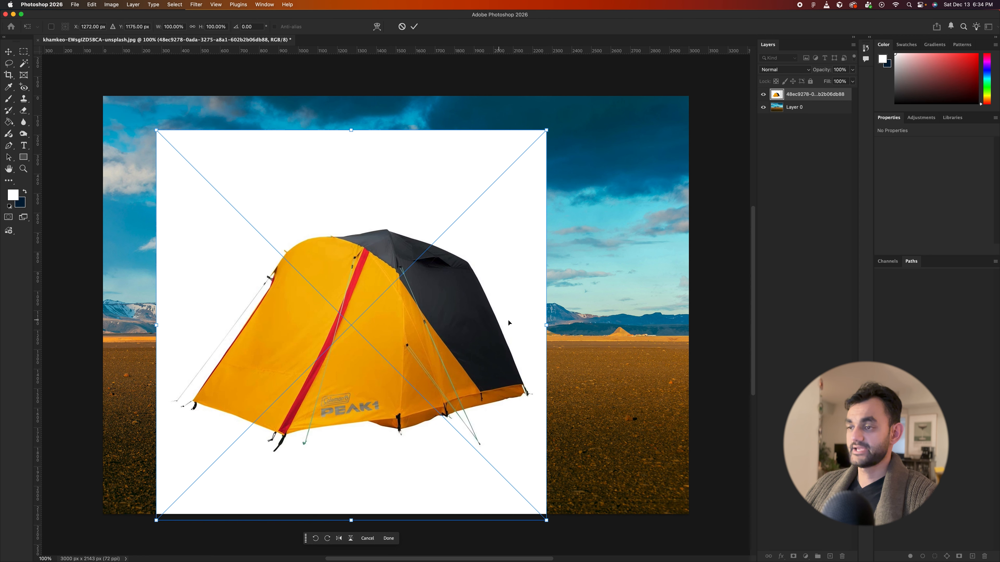
drag(546, 130, 517, 162)
key(super+z)
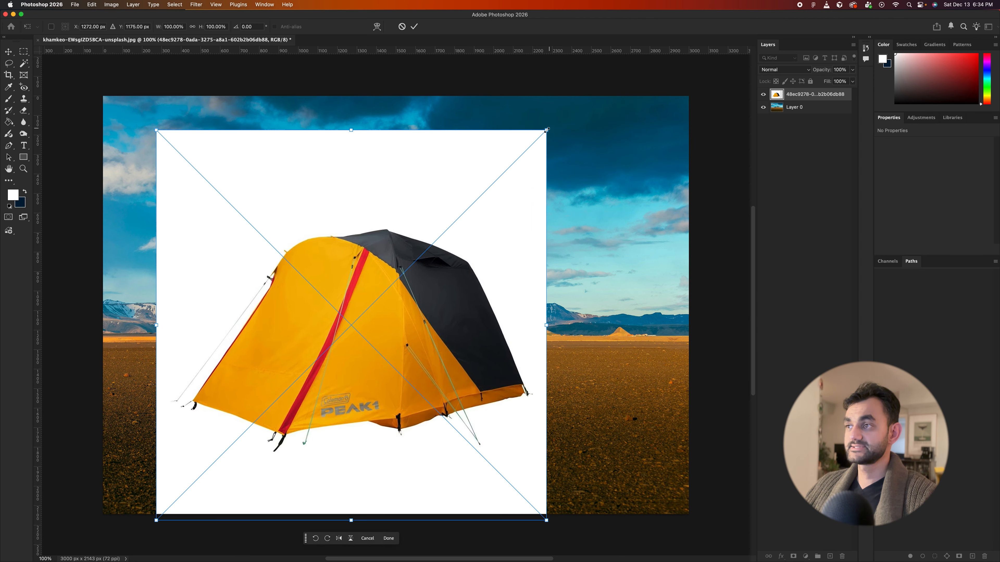
drag(547, 129, 445, 215)
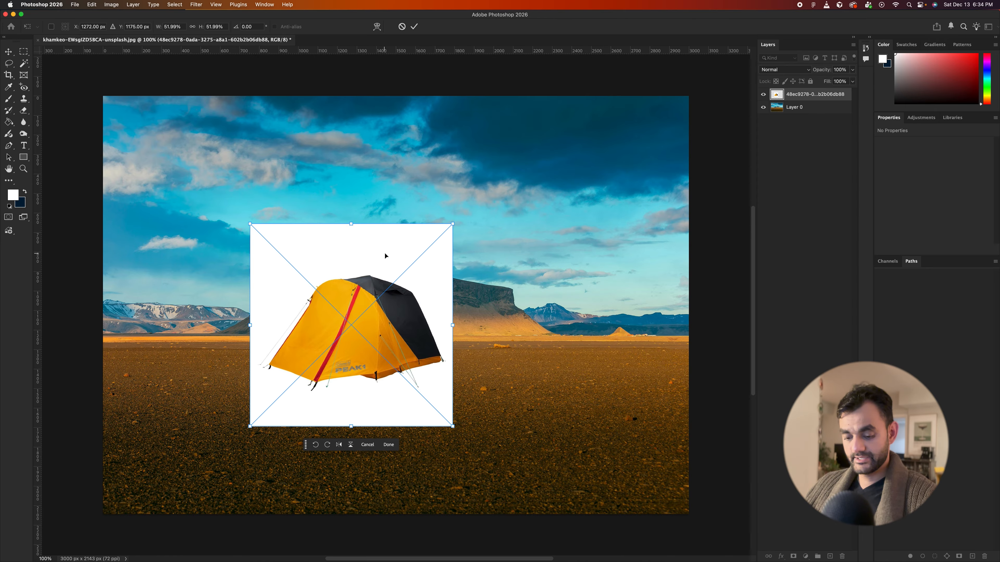
drag(386, 258, 348, 299)
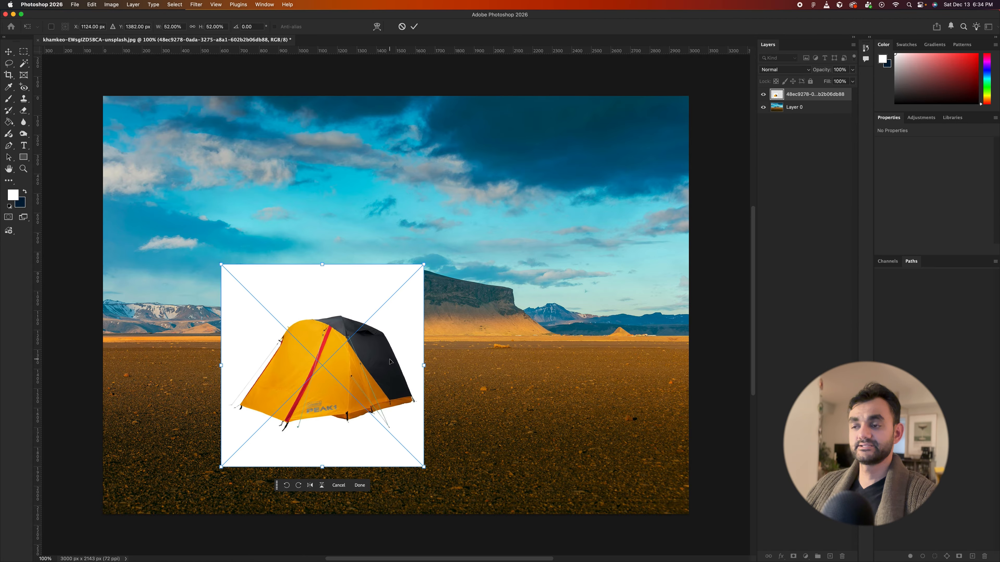
mouse_move(377, 369)
mouse_down()
mouse_move(366, 382)
mouse_move(376, 376)
mouse_up()
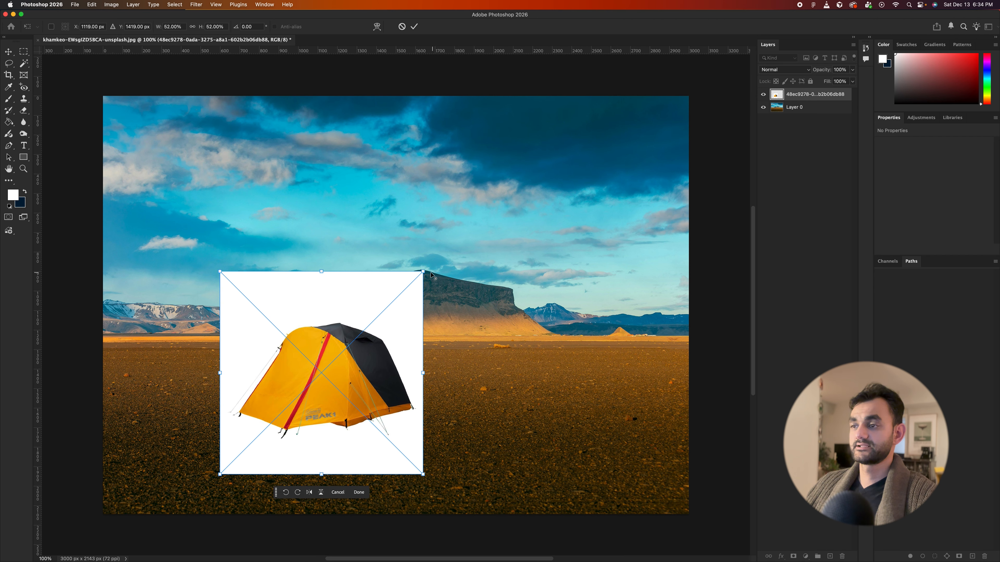
Step: Enlarge the tent image to about 55.33%, fine-tune its position on the desert ground, and commit the placement
drag(422, 271, 430, 267)
drag(348, 395, 349, 392)
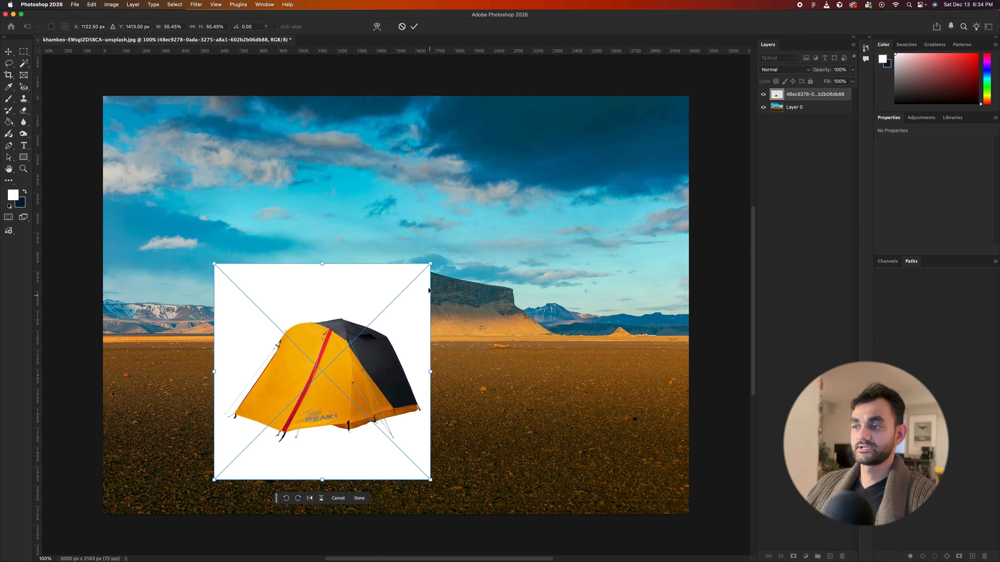
drag(432, 261, 436, 258)
drag(378, 381, 388, 374)
drag(447, 255, 439, 258)
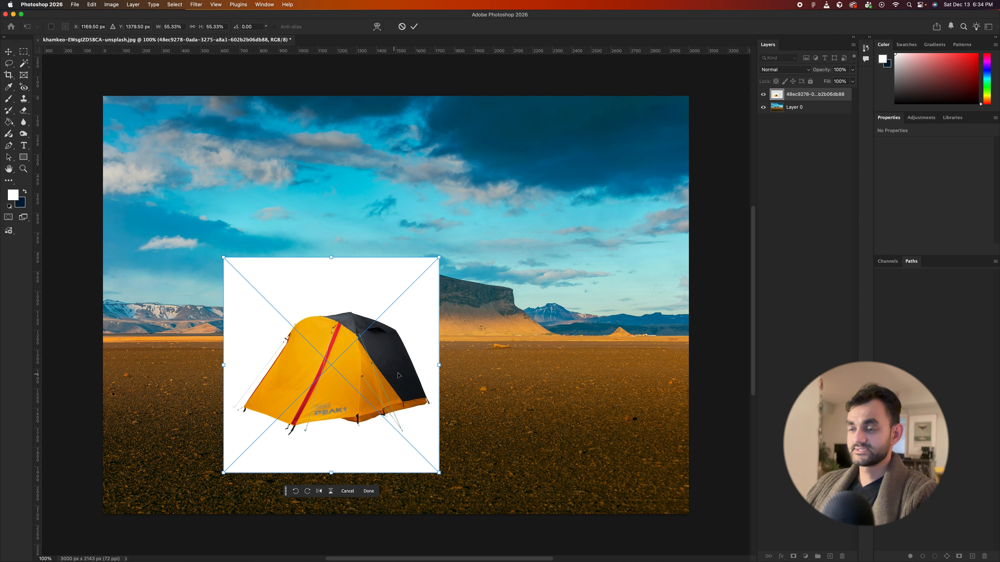
key(Return)
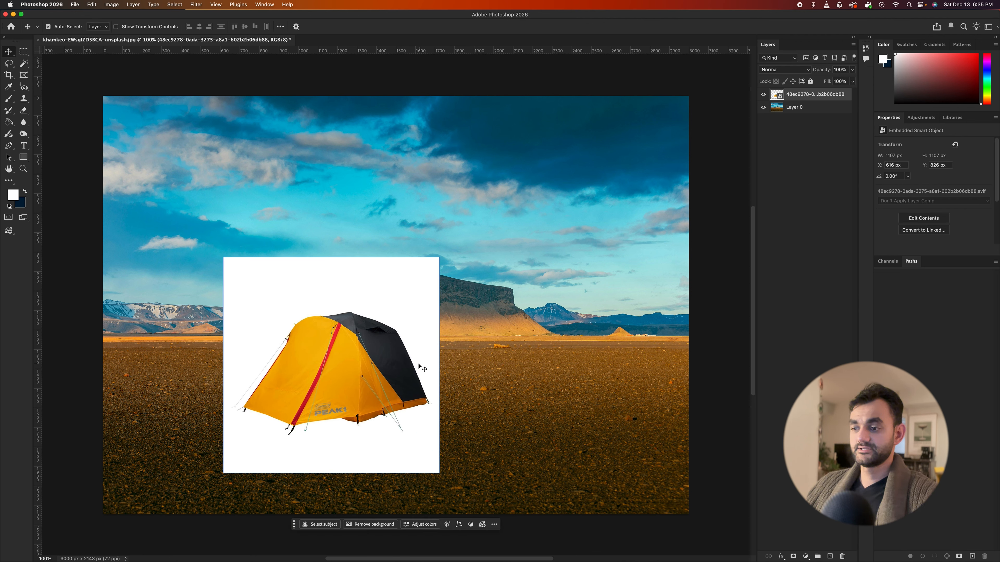
Step: Remove the tent image's white background and harmonize the tent with the landscape
click(370, 525)
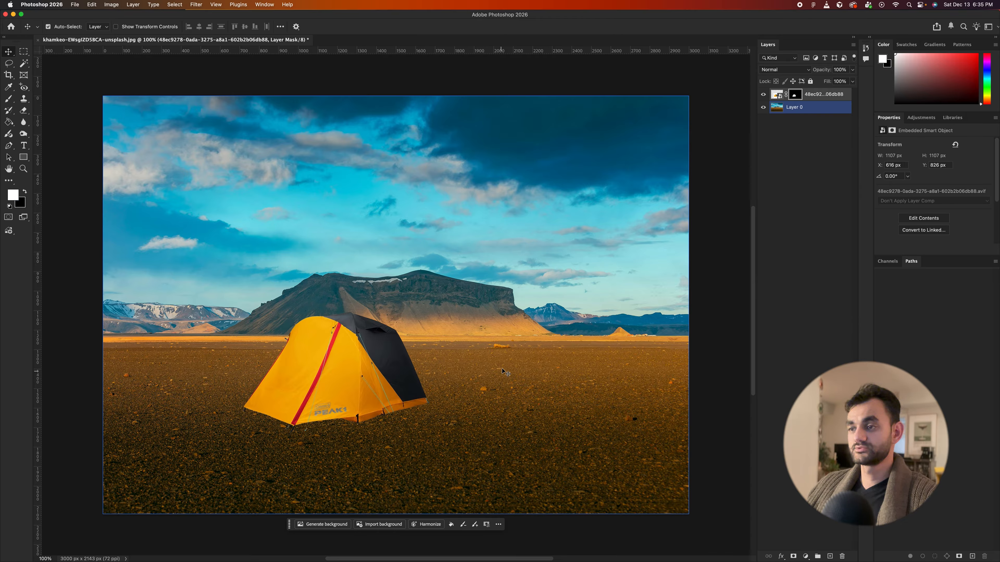
scroll(466, 374, left, 1)
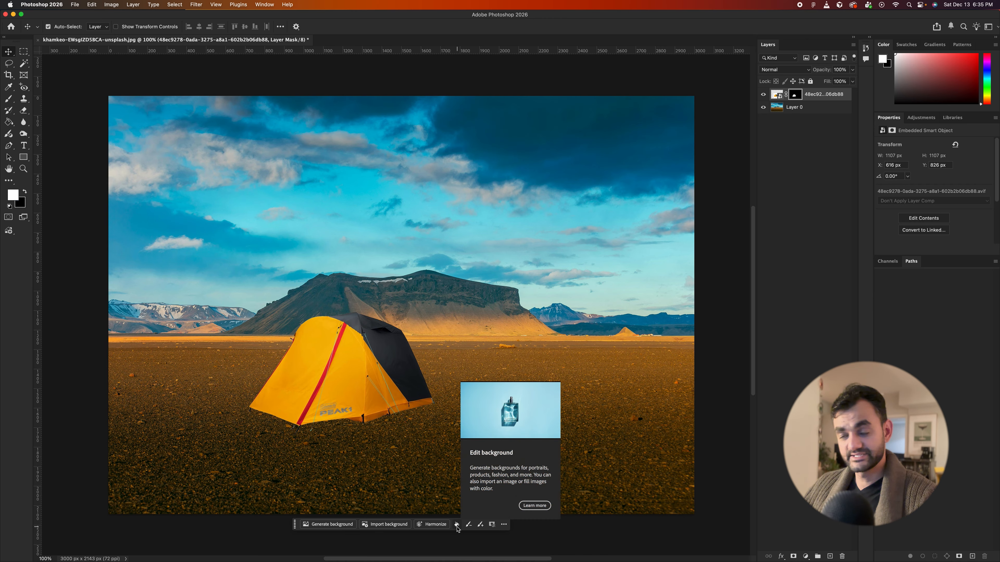
click(430, 524)
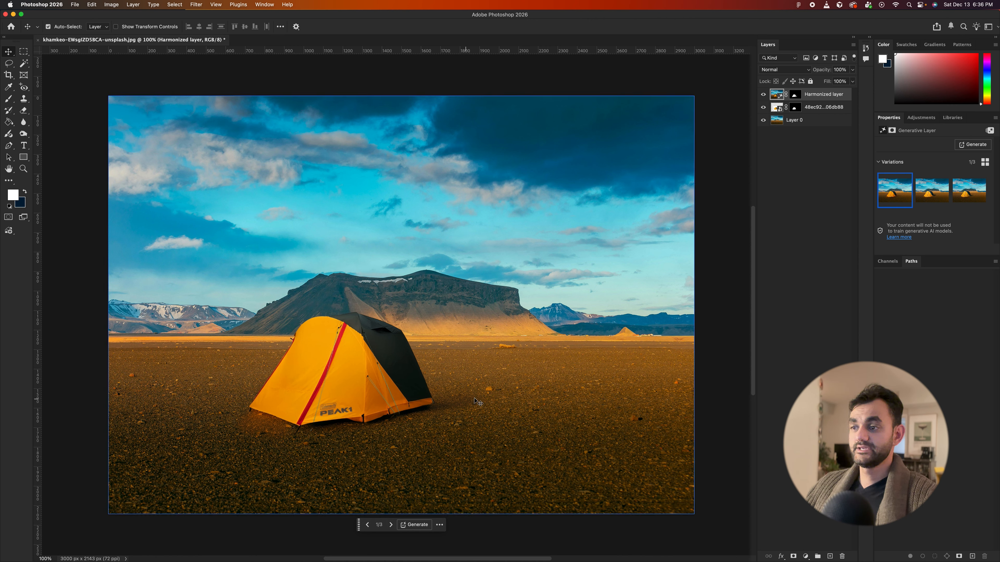
Step: Compare the lighting and shadow of the three Harmonize variations of the tent and choose the third one
mouse_move(935, 201)
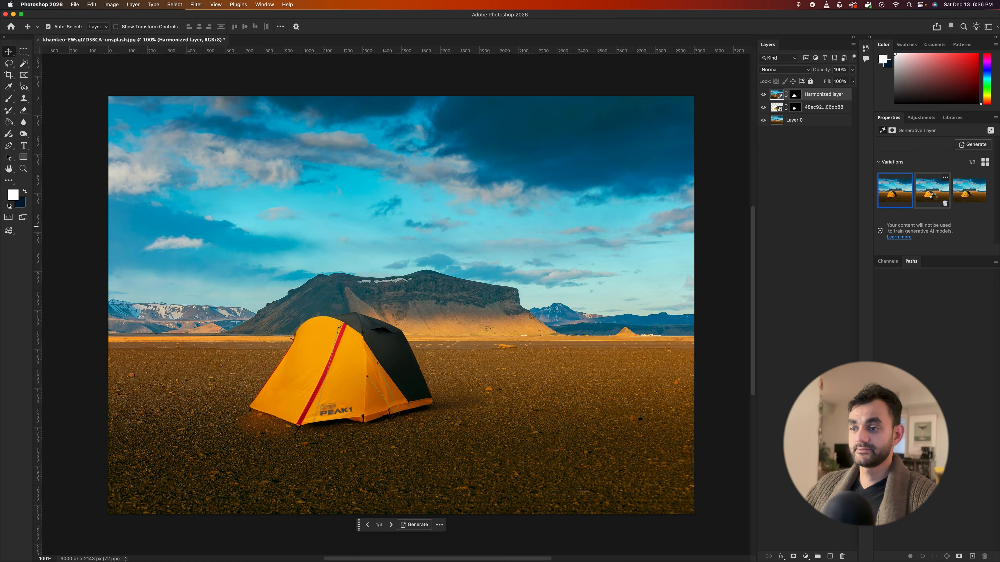
click(933, 200)
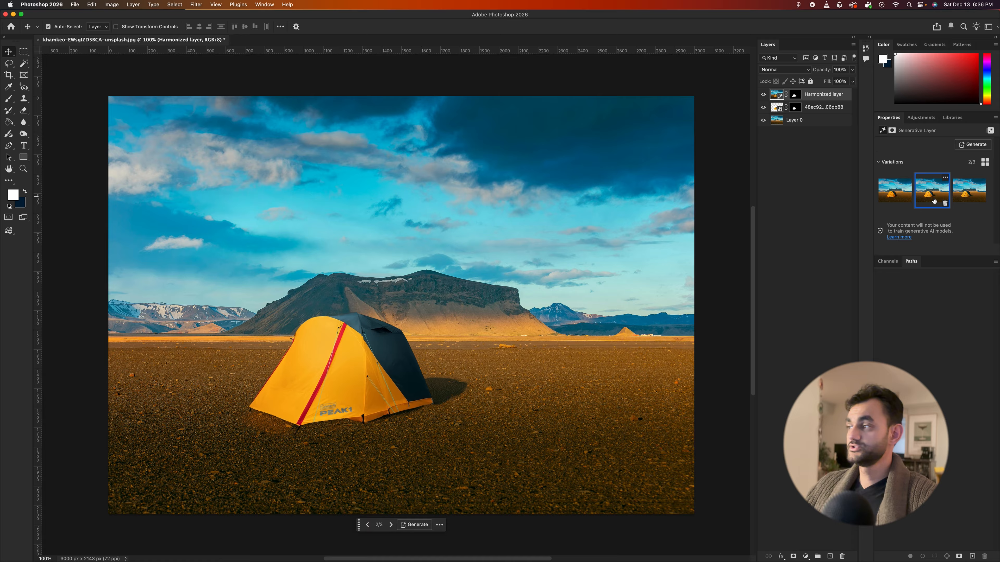
click(965, 190)
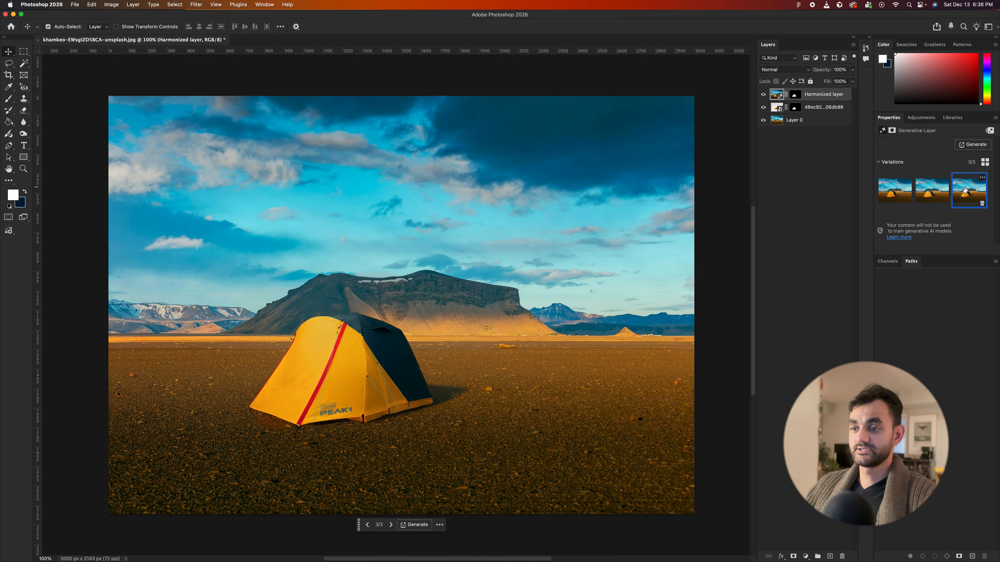
mouse_move(965, 190)
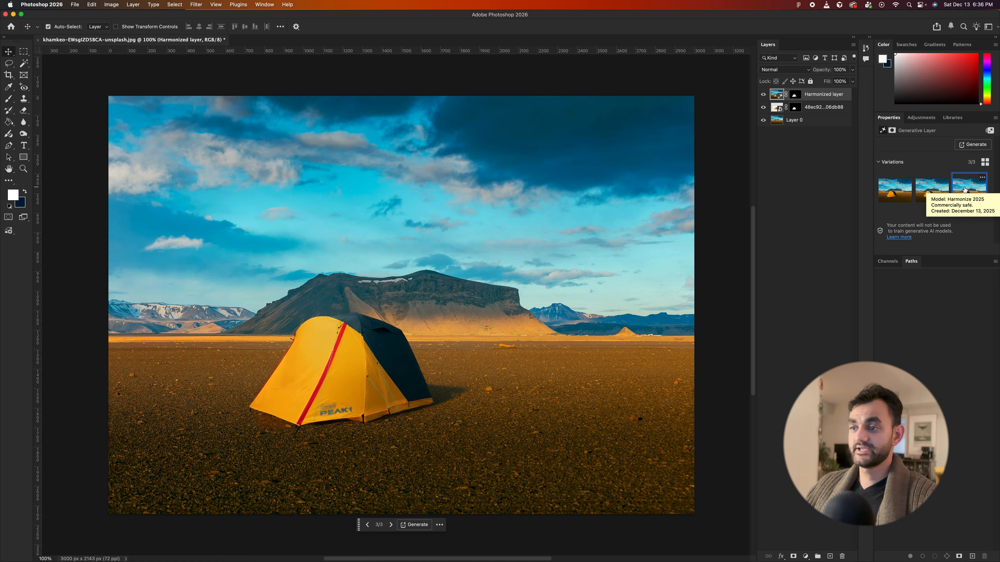
click(895, 194)
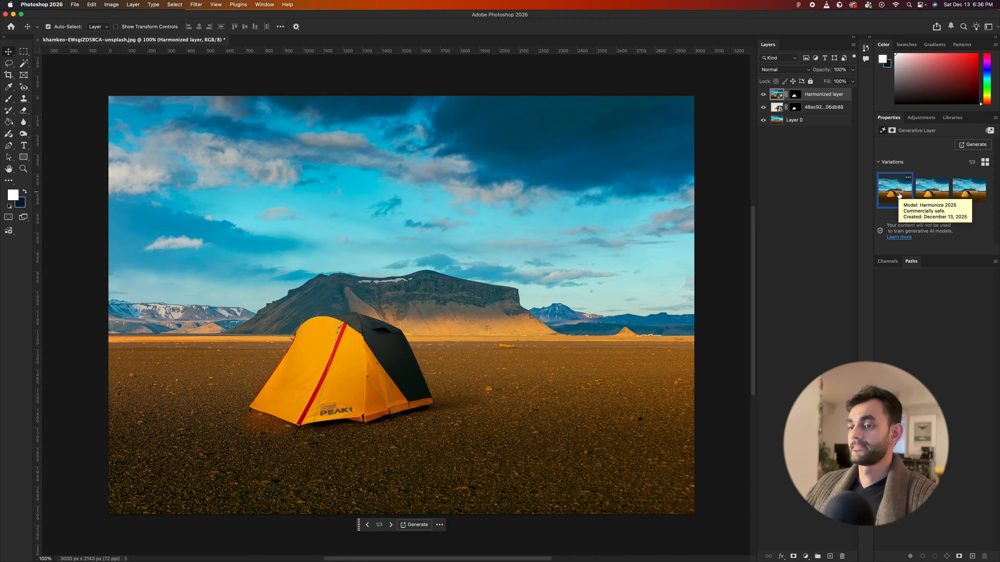
click(955, 191)
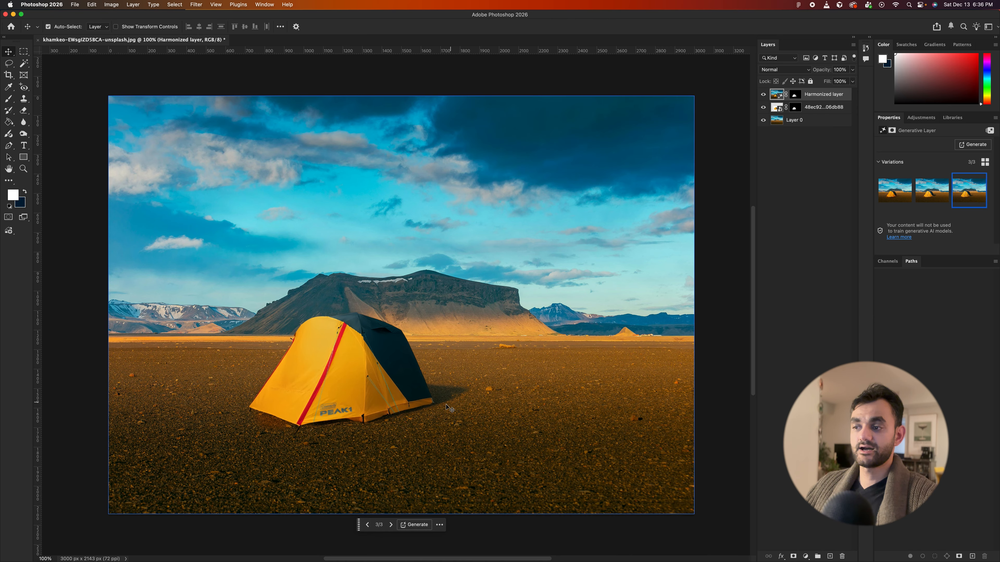
click(485, 393)
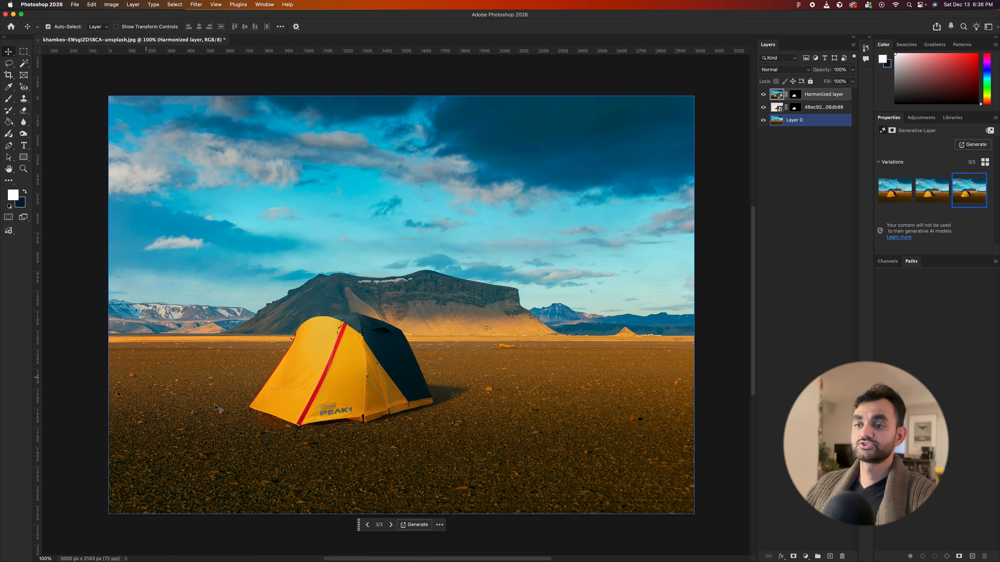
click(364, 360)
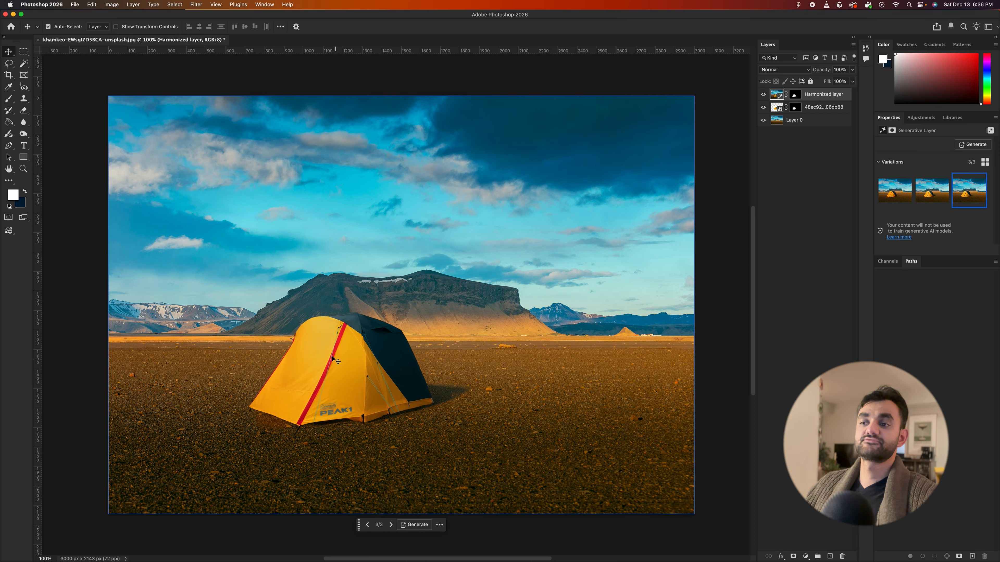
click(460, 397)
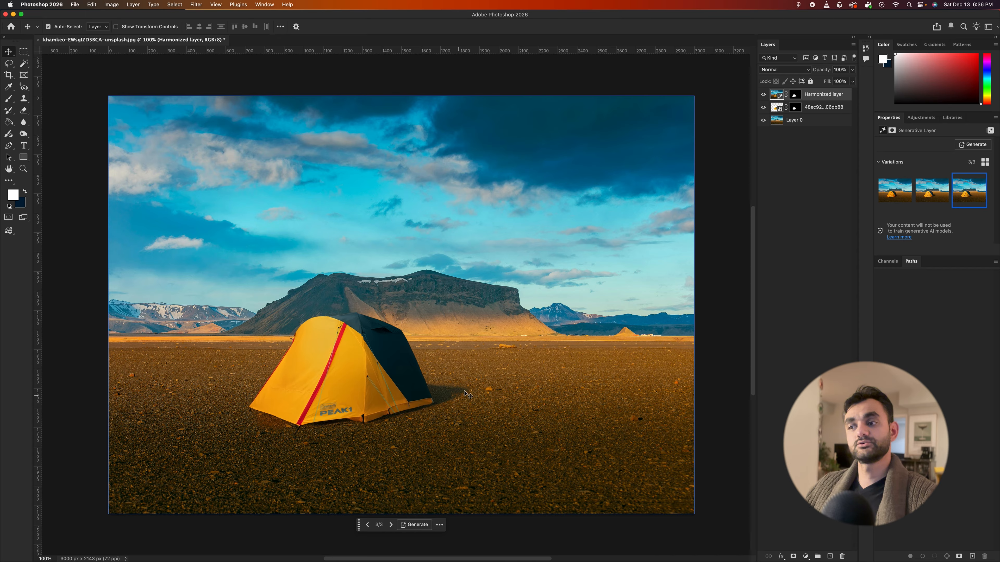
click(890, 195)
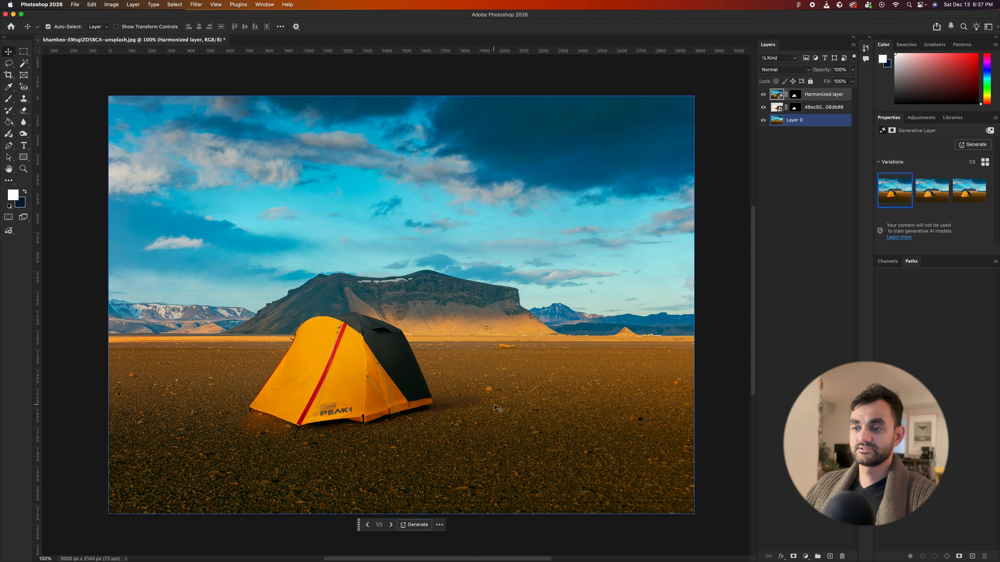
click(924, 190)
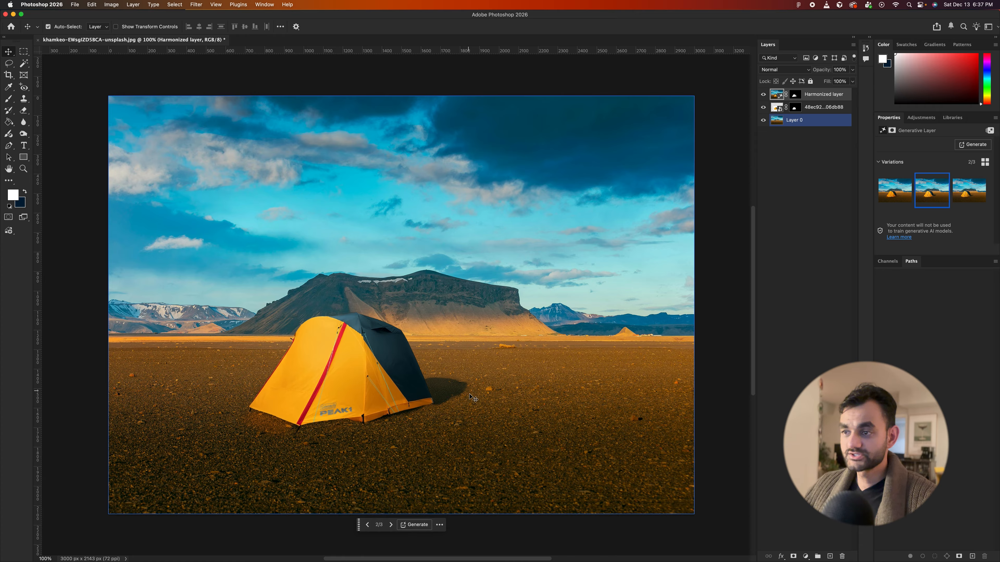
click(965, 190)
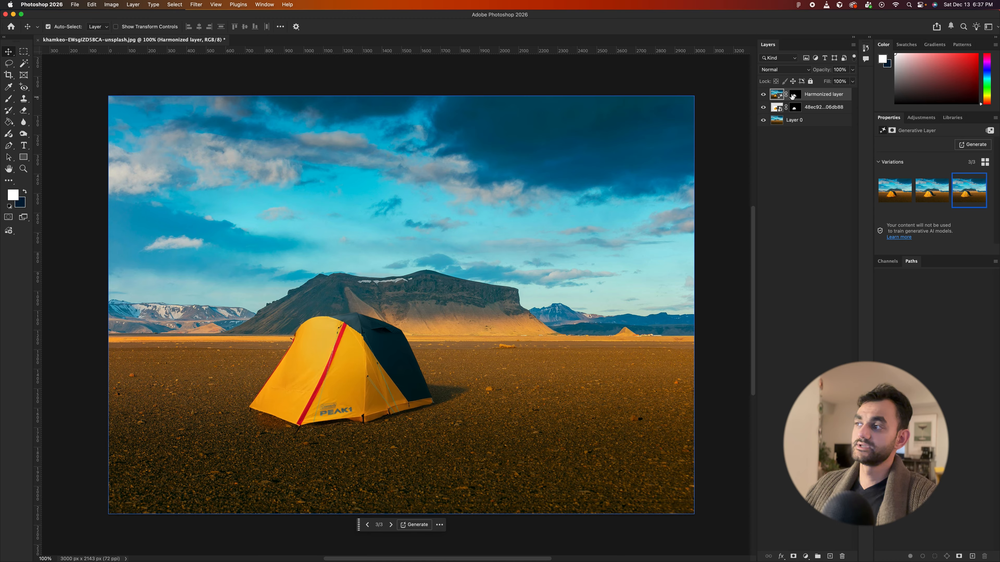
Step: Hide and show the Harmonized layer to compare the tent before and after harmonizing
click(764, 95)
click(764, 95)
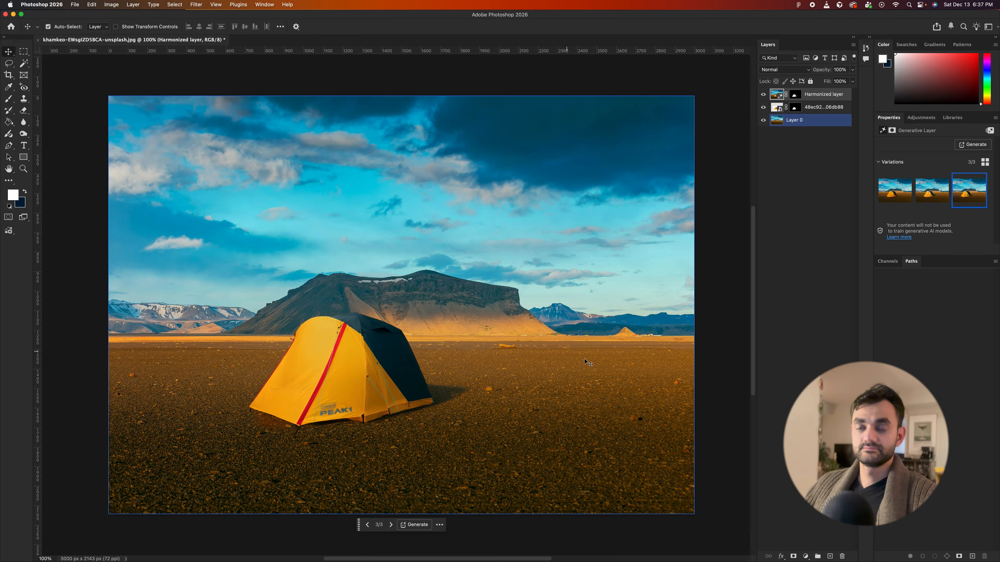
Step: Place front45.png from the Camp-site-project folder in Finder, reduce the car to about 71.14%, and move it to the landscape's right edge
mouse_move(181, 547)
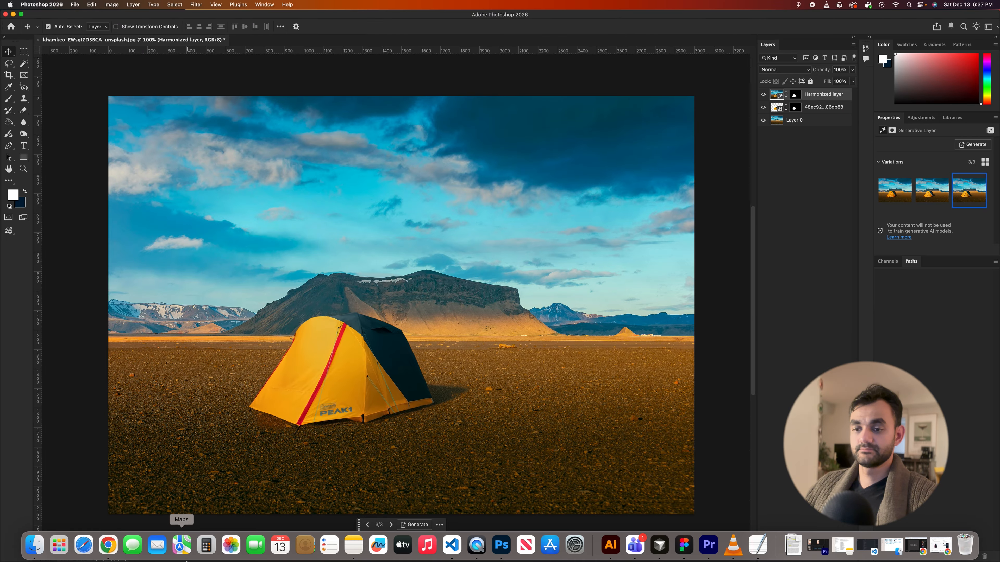
click(44, 547)
drag(632, 191, 607, 193)
click(596, 301)
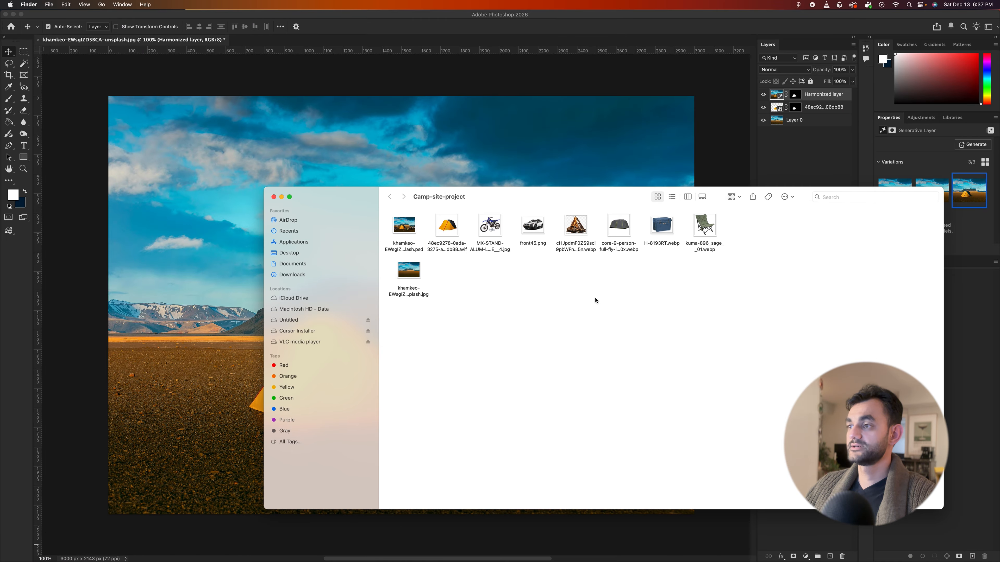
drag(538, 229, 599, 216)
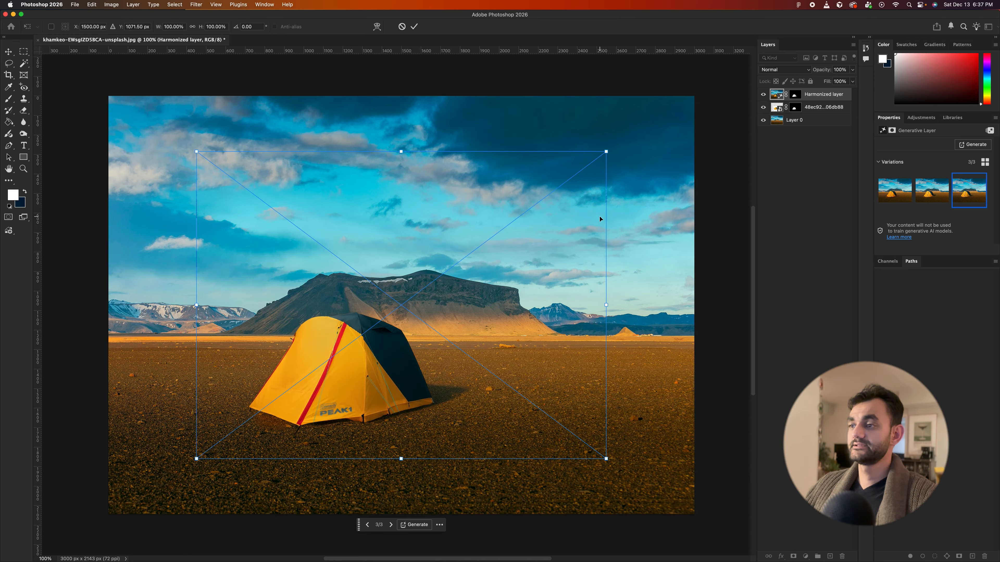
drag(418, 273, 506, 295)
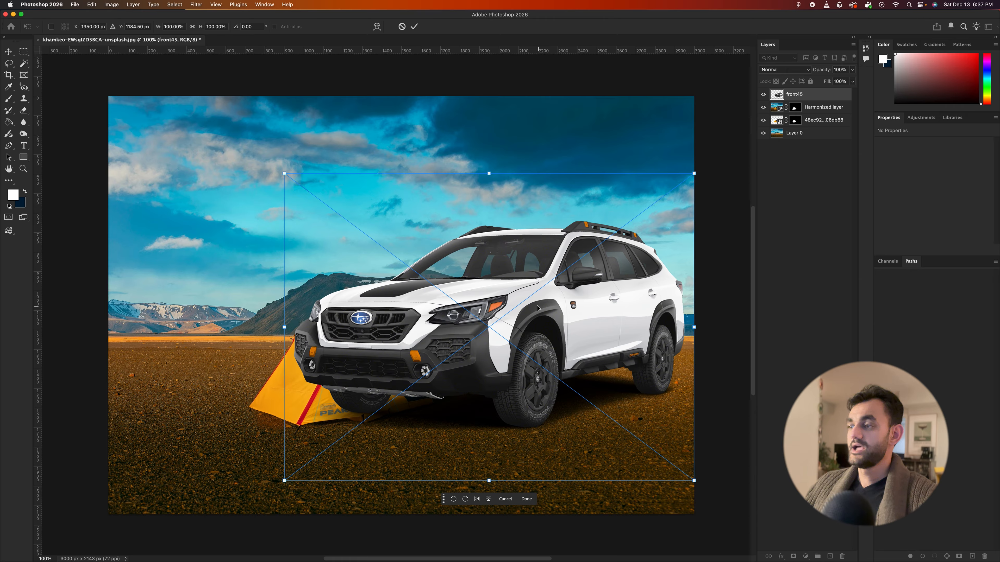
drag(696, 173, 635, 217)
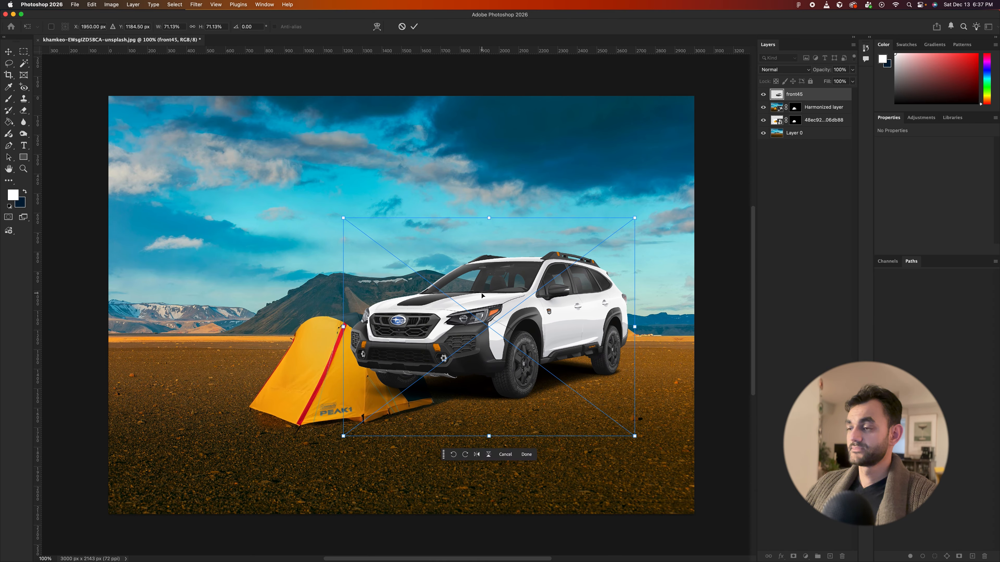
drag(481, 295, 615, 344)
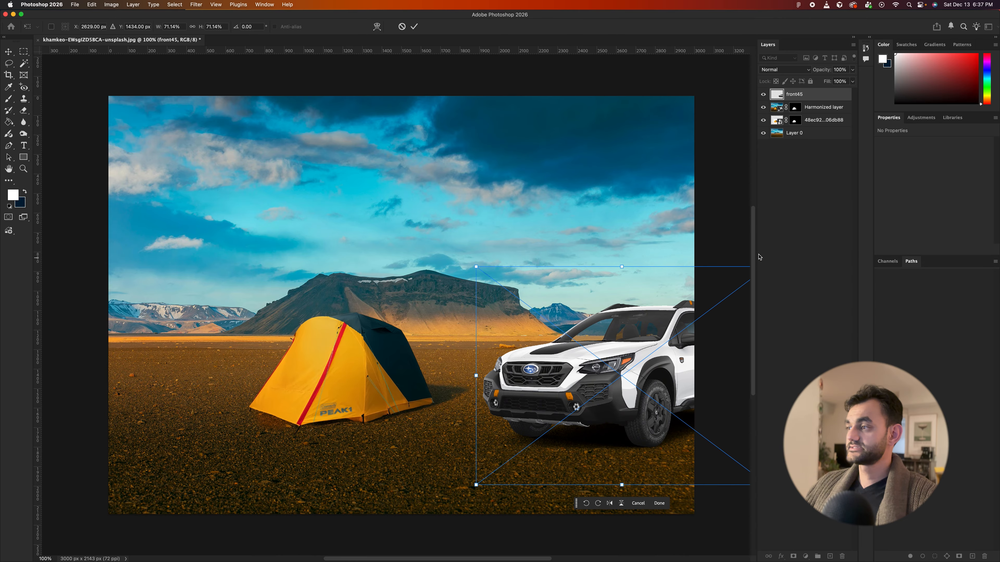
Step: Shrink the car image to about 48.29% and reposition it on the ground beside the tent
drag(476, 267, 499, 281)
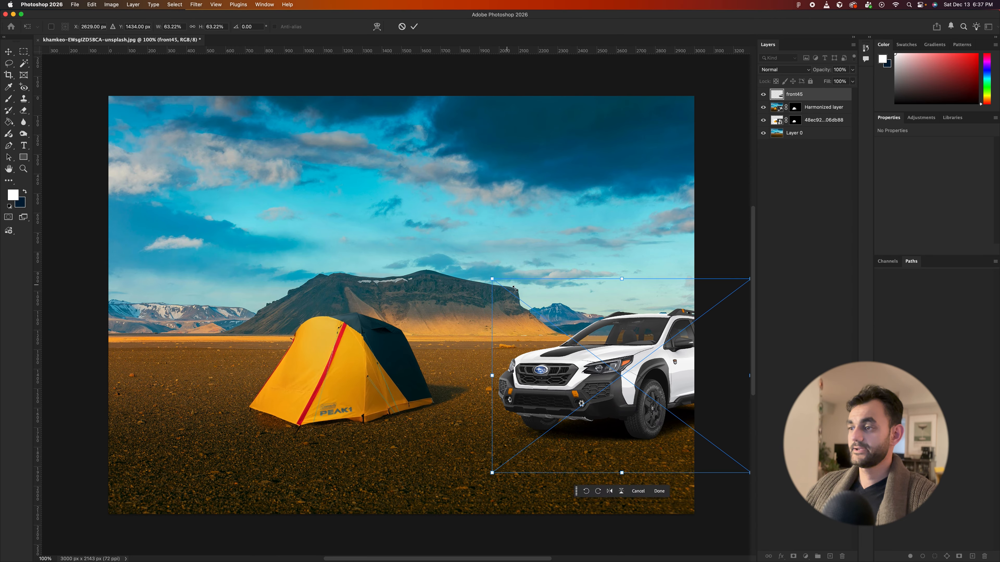
drag(619, 373, 623, 374)
drag(497, 279, 494, 277)
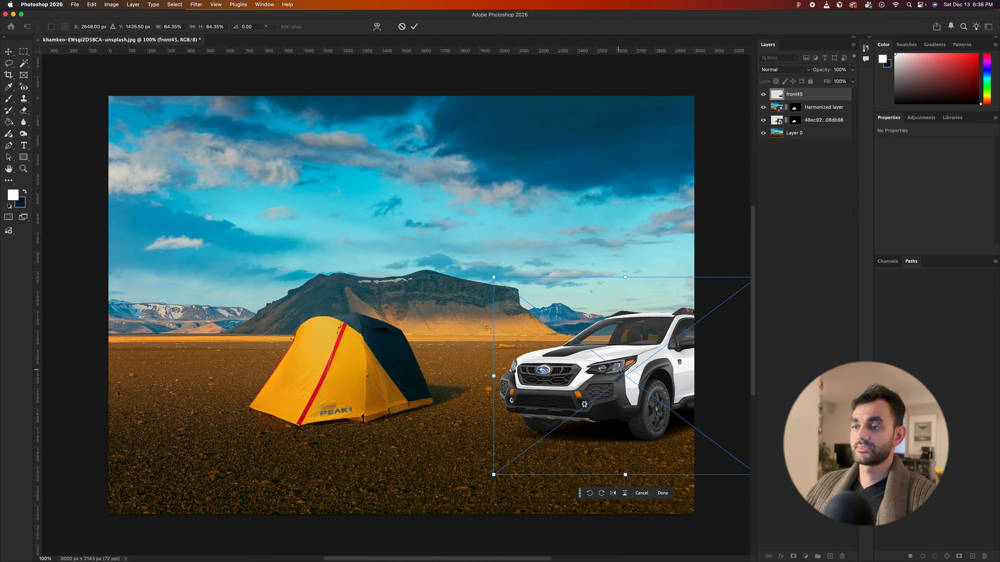
drag(496, 278, 527, 303)
mouse_move(651, 378)
mouse_down()
mouse_move(562, 377)
mouse_move(635, 381)
mouse_up()
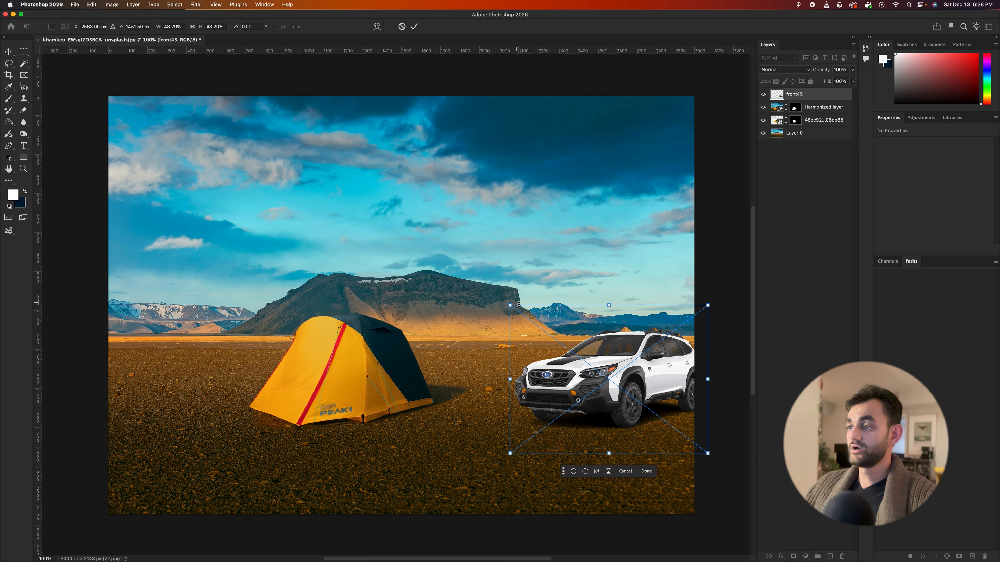
Step: Enlarge the car to about 59.18%, let its rear run past the right edge of the image, and commit the placement
drag(510, 306, 439, 265)
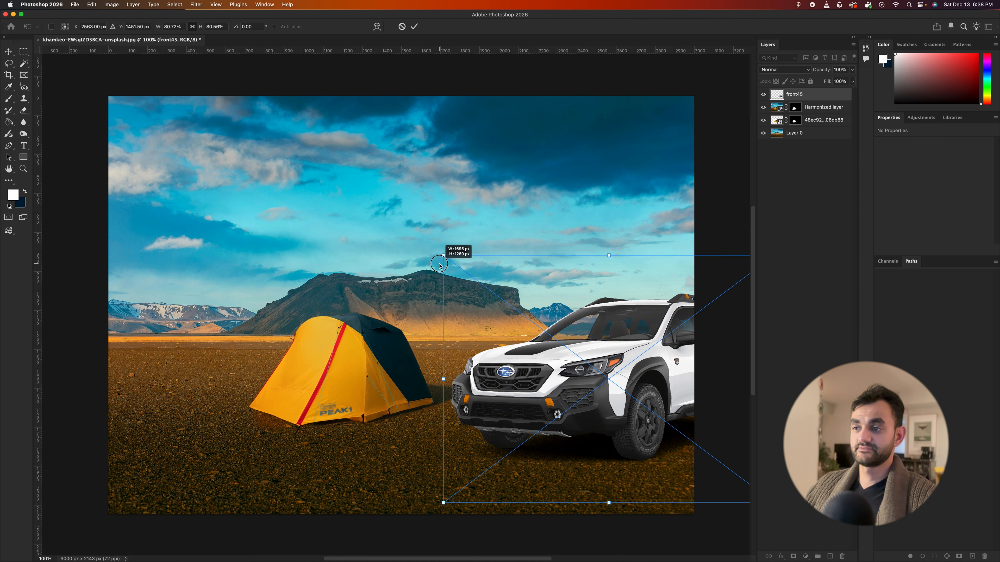
drag(440, 265, 478, 290)
mouse_move(687, 383)
mouse_down()
mouse_move(695, 379)
mouse_move(688, 384)
mouse_up()
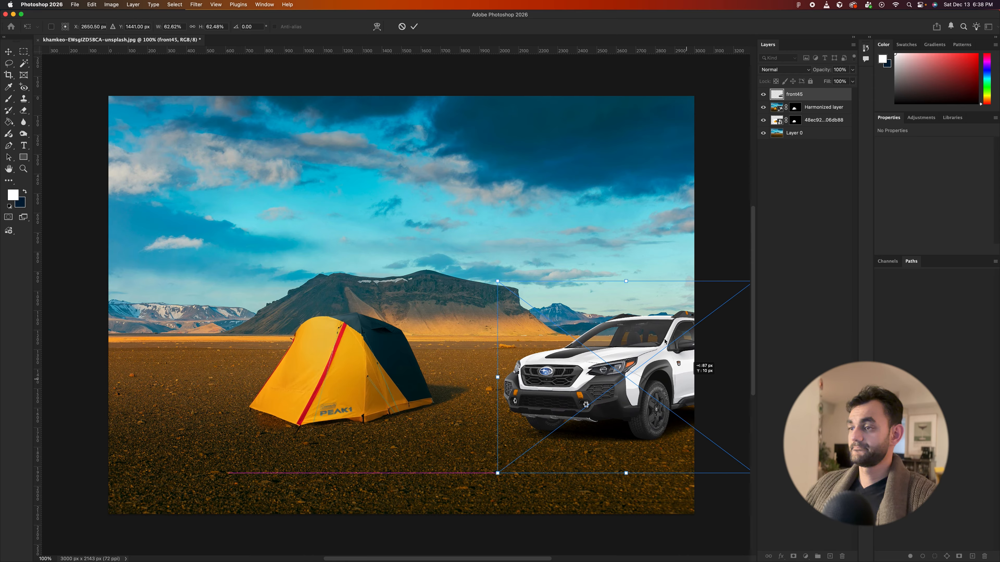
drag(497, 281, 505, 286)
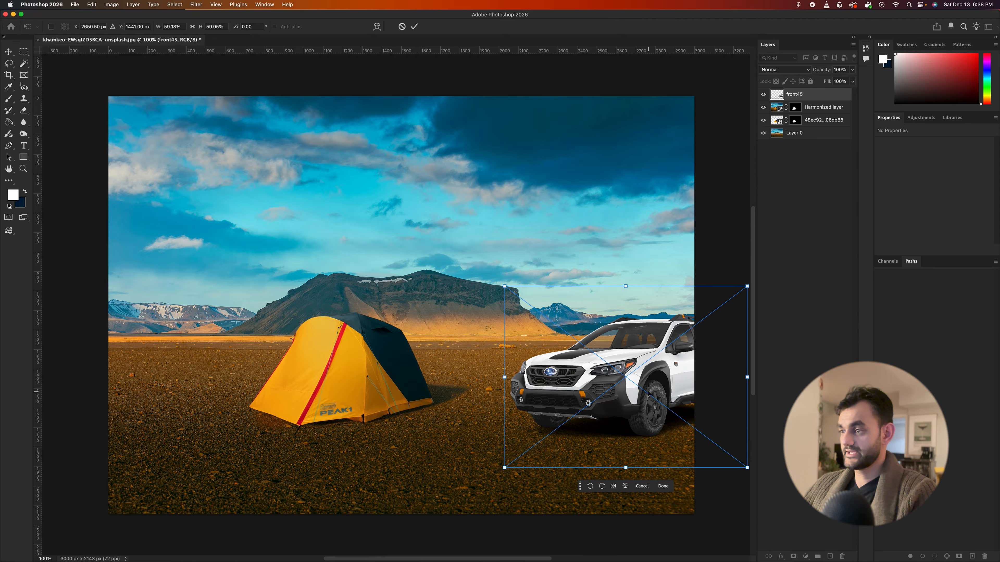
key(Return)
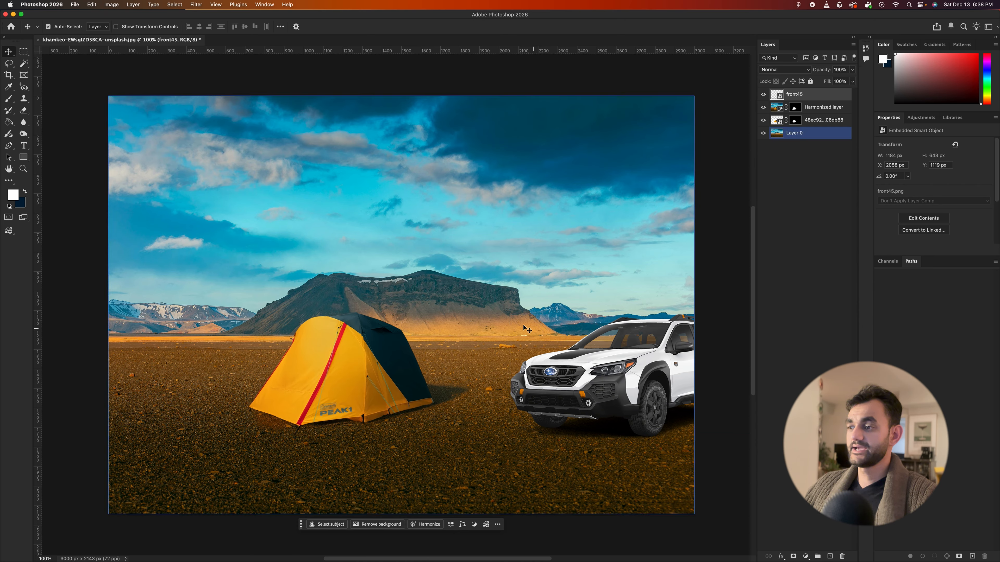
Step: Remove the car image's background and harmonize the car with the landscape
click(377, 524)
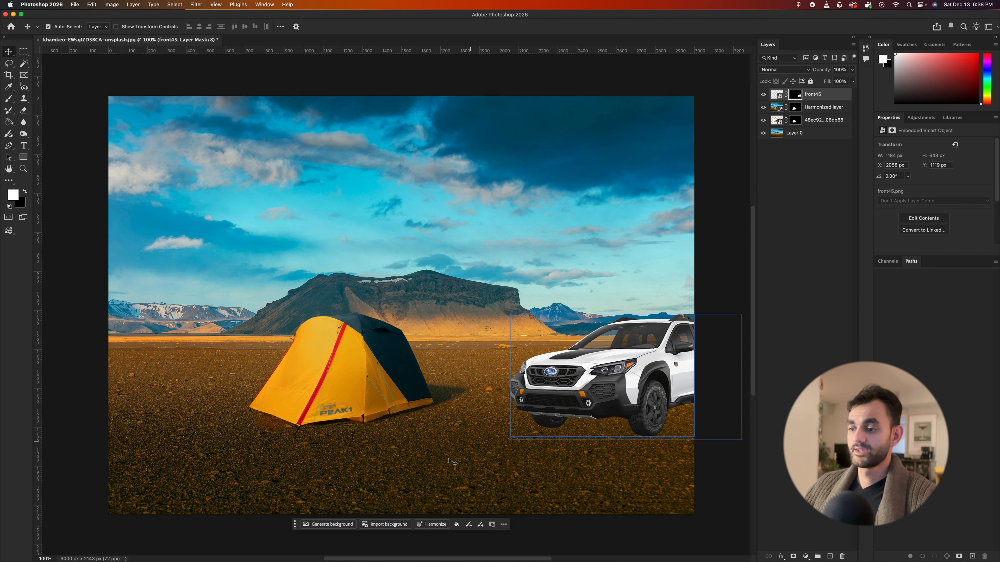
click(436, 526)
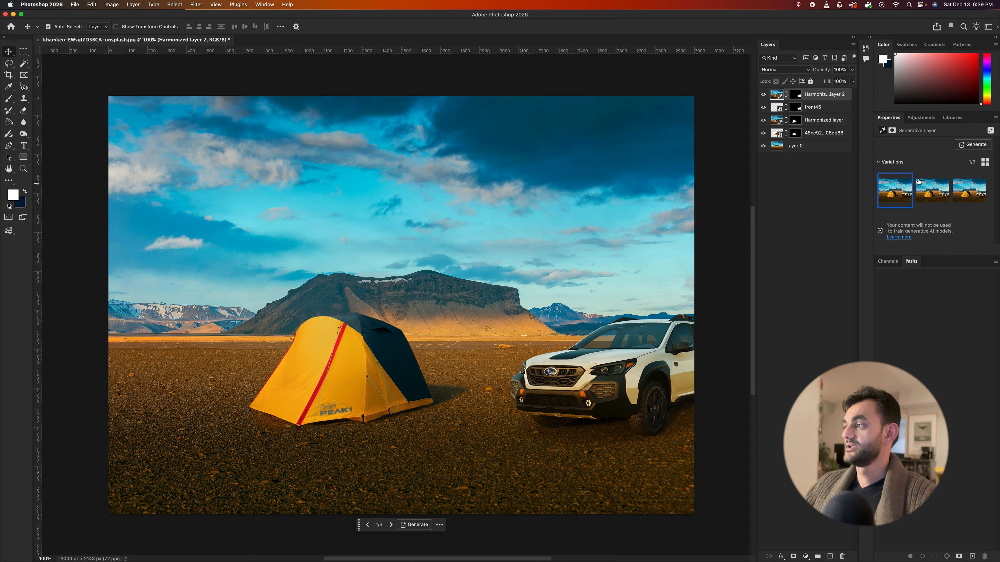
Step: Compare the three Harmonize variations of the car and choose the first one
click(926, 189)
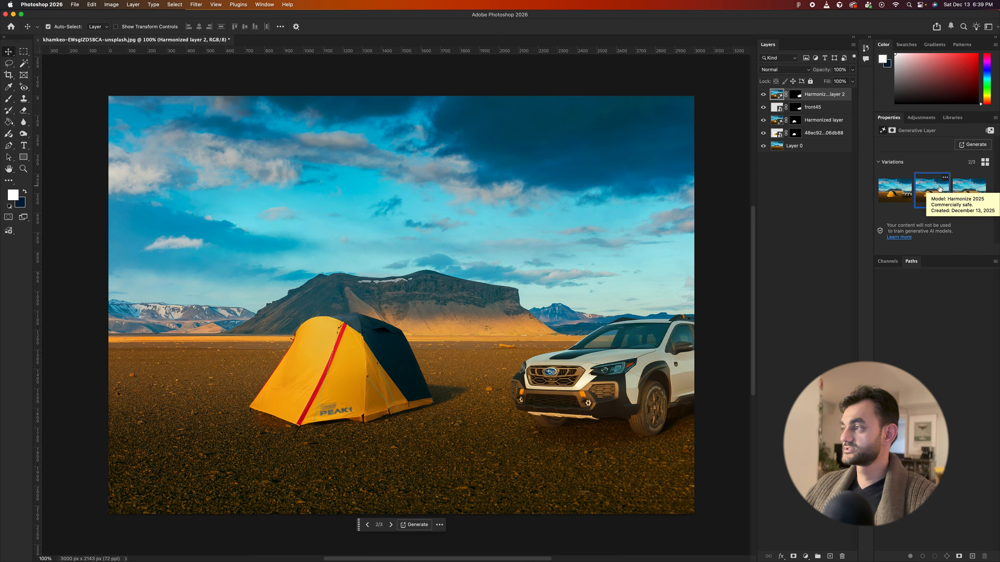
click(963, 186)
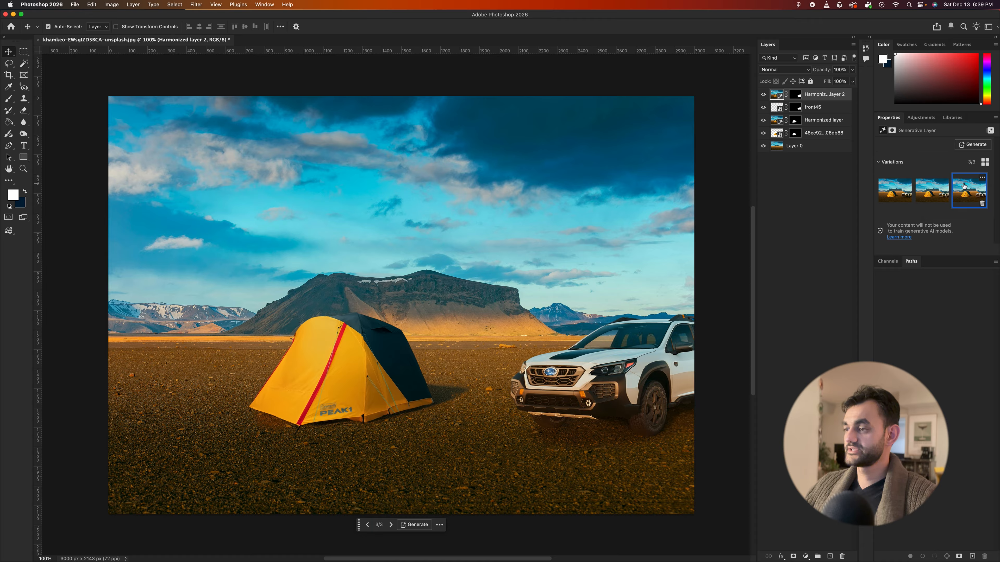
click(889, 195)
click(943, 194)
click(893, 193)
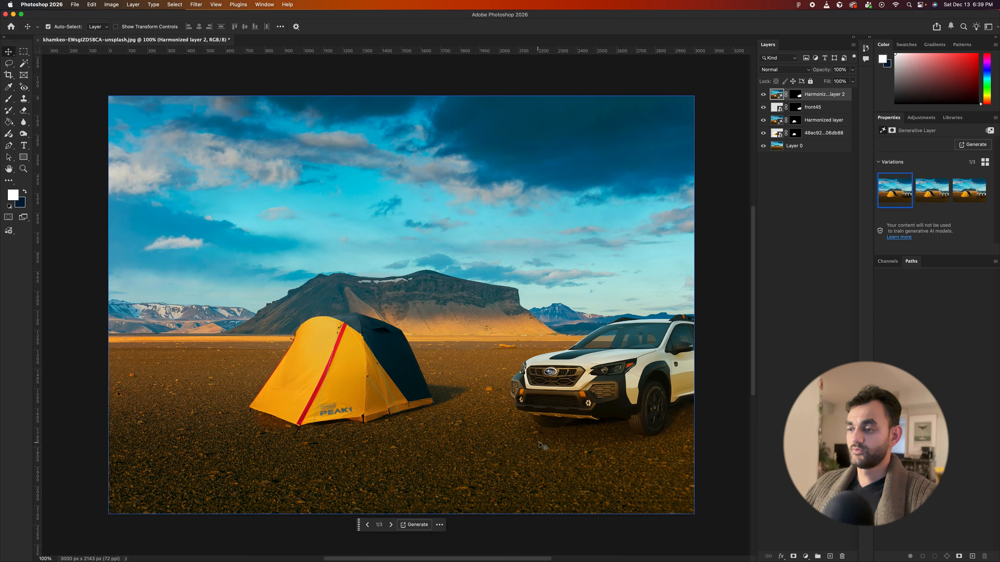
click(547, 444)
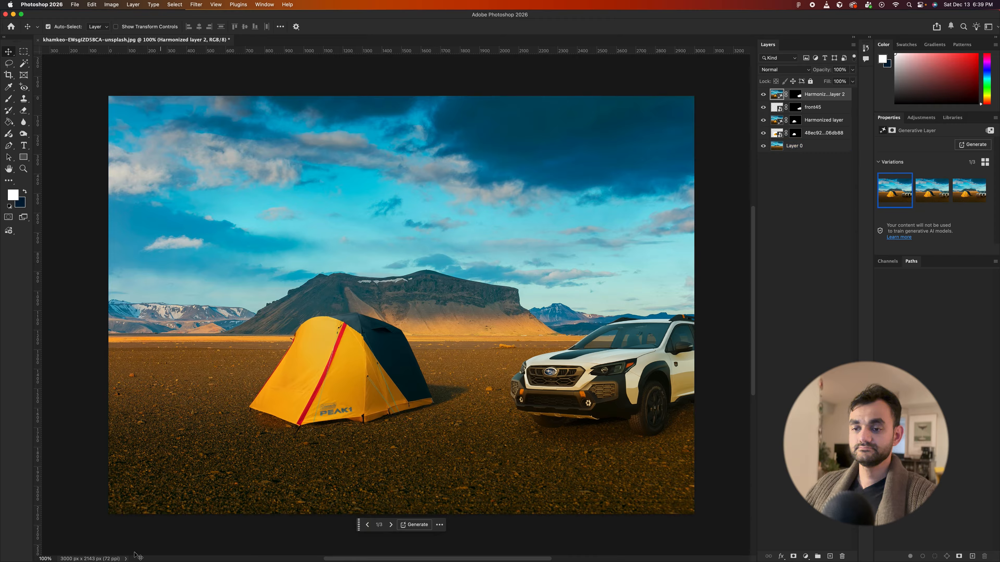
Step: Place the campfire .webp image from the Camp-site-project folder in Finder and move it onto the ground in front of the tent
click(55, 545)
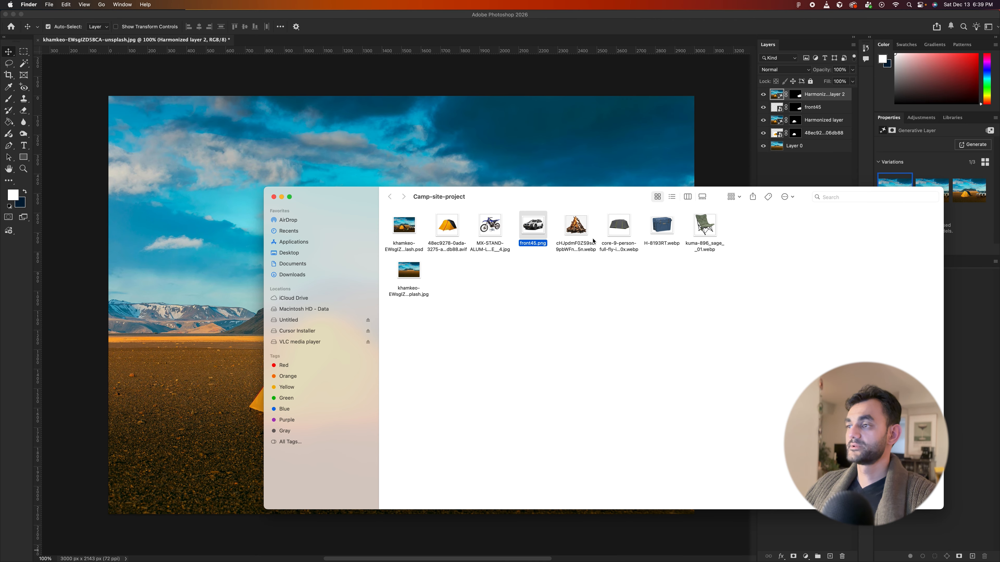
drag(575, 227, 568, 269)
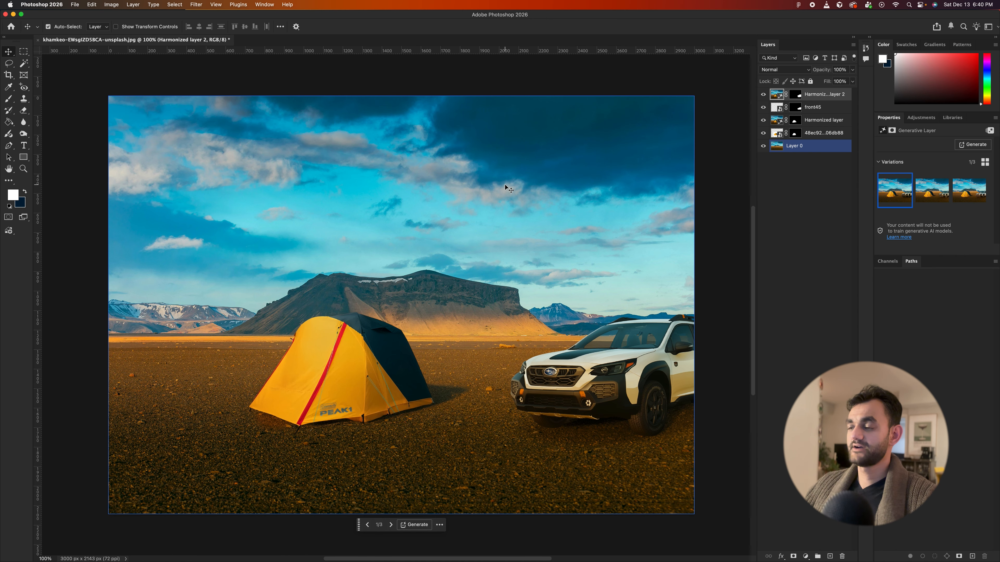
drag(409, 290, 382, 397)
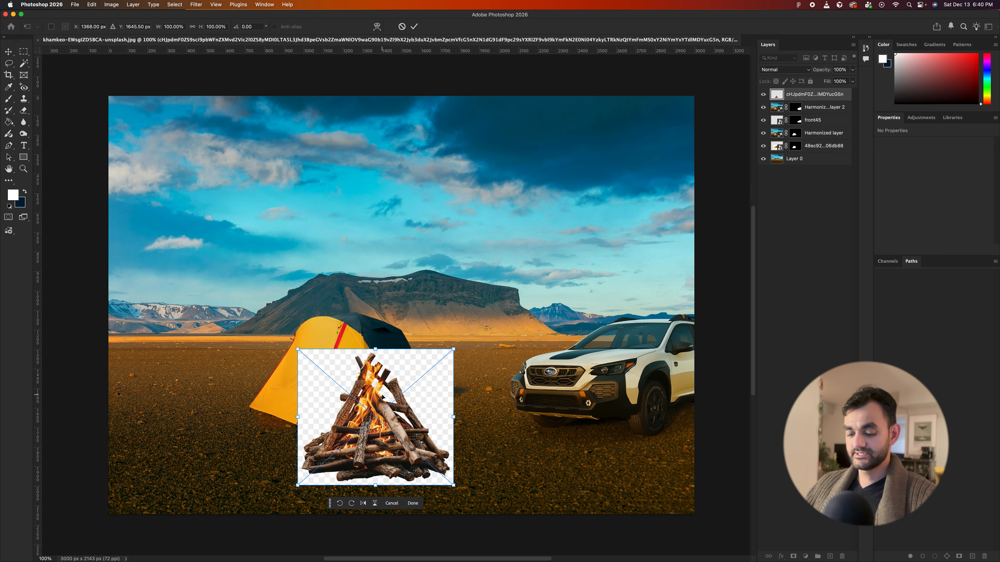
Step: Scale the campfire image down to about 302 × 264 px, position it just in front of the tent, and commit the placement
drag(443, 360, 423, 376)
drag(387, 415, 378, 438)
drag(414, 398, 396, 415)
drag(379, 454, 374, 460)
drag(390, 425, 390, 429)
key(Return)
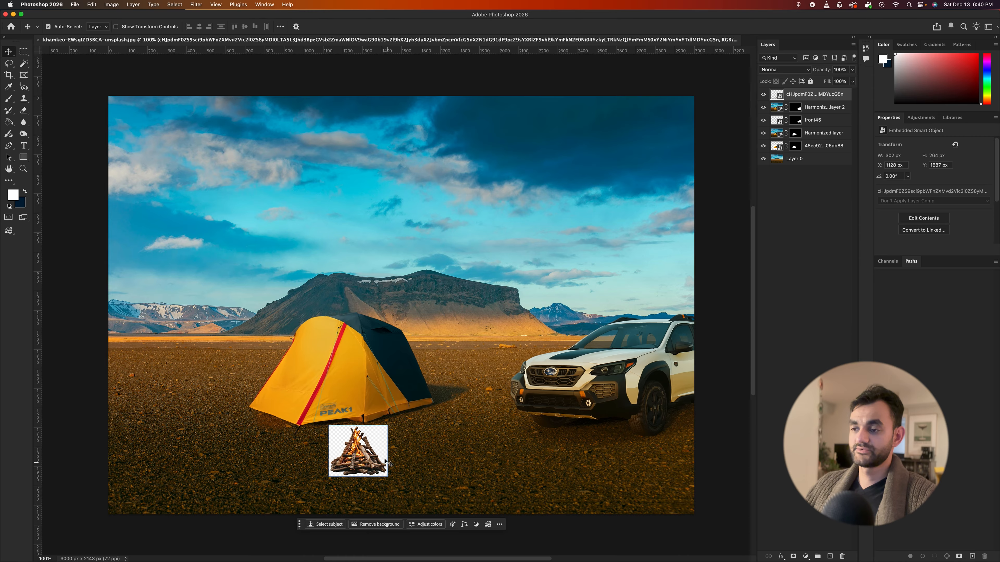
Step: Remove the campfire image's background and harmonize the campfire with the scene
click(371, 525)
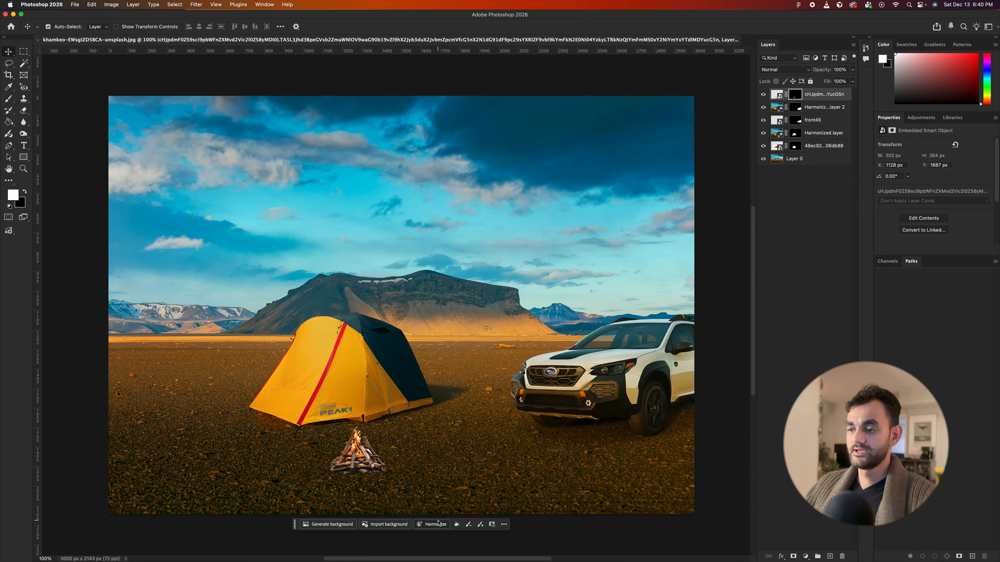
click(436, 525)
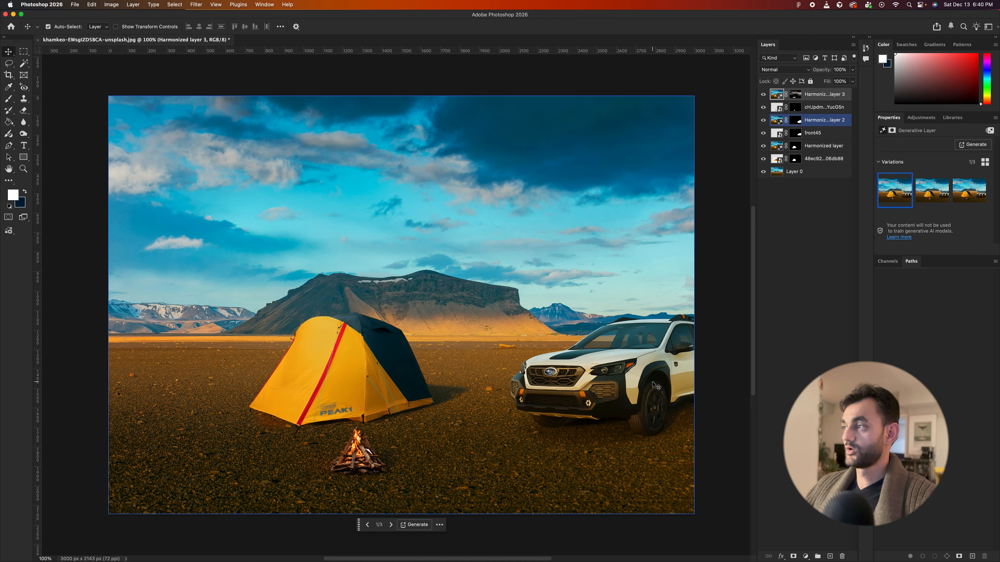
Step: Compare the flames and ground glow of the three Harmonize variations of the campfire and choose the third one
click(925, 194)
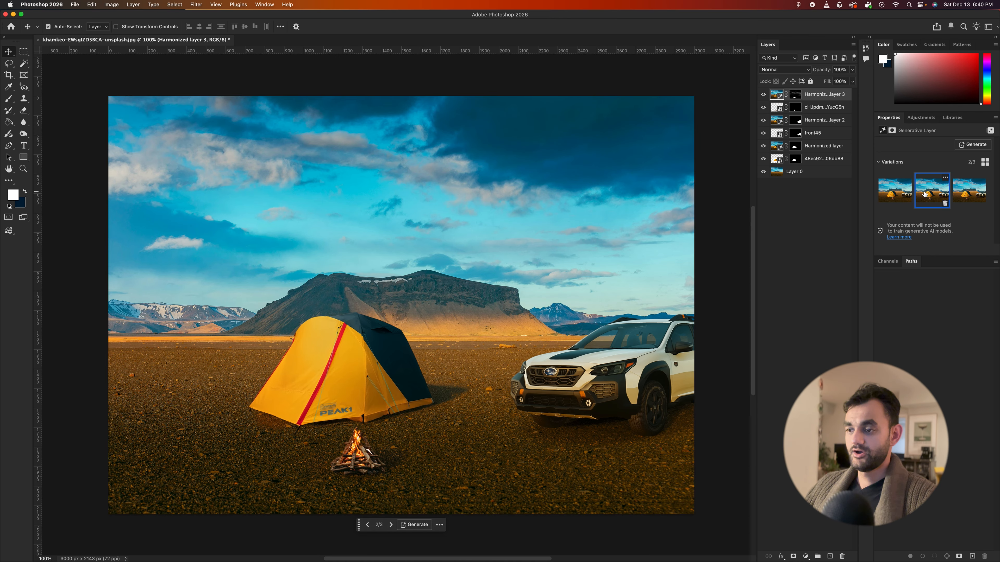
click(968, 186)
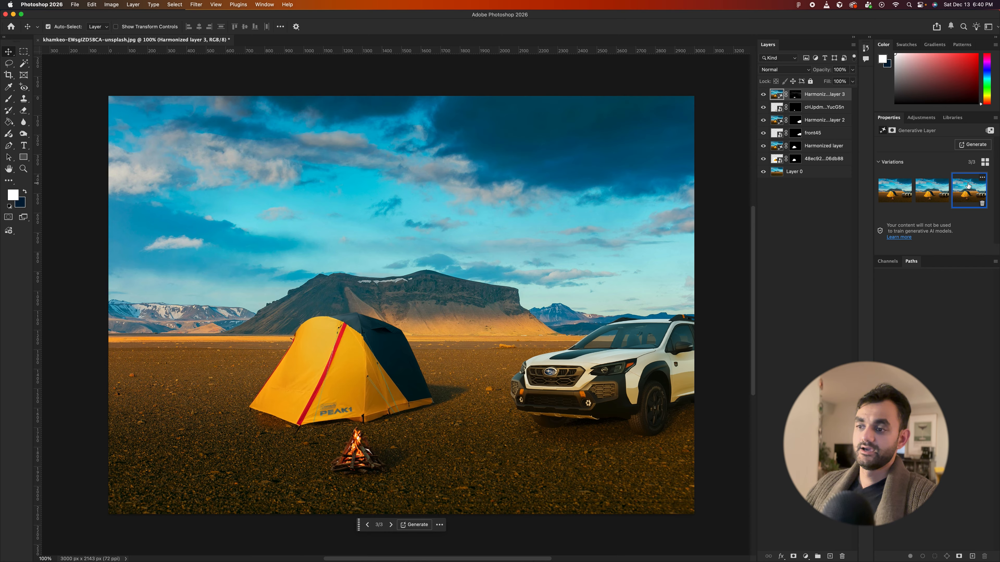
click(928, 191)
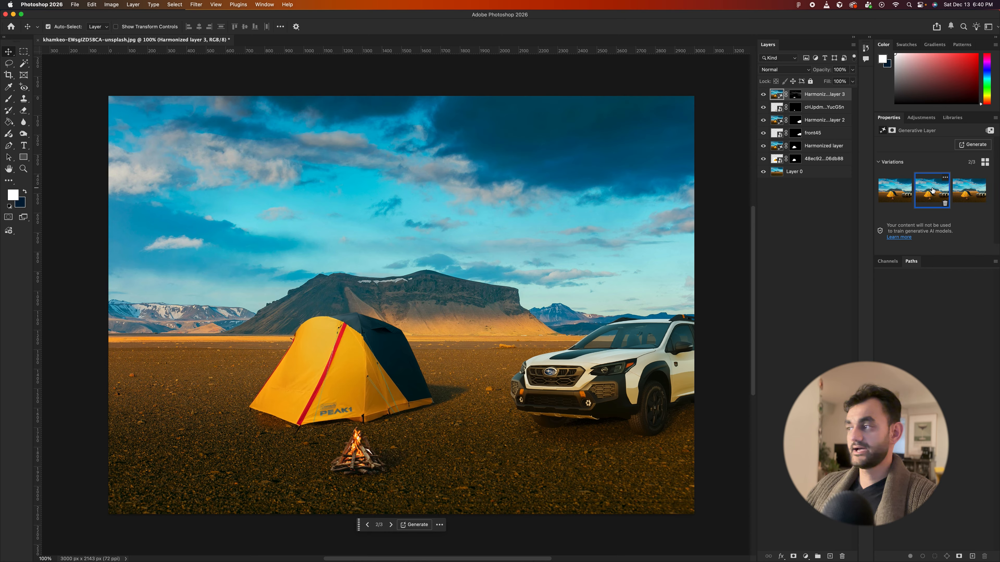
click(959, 189)
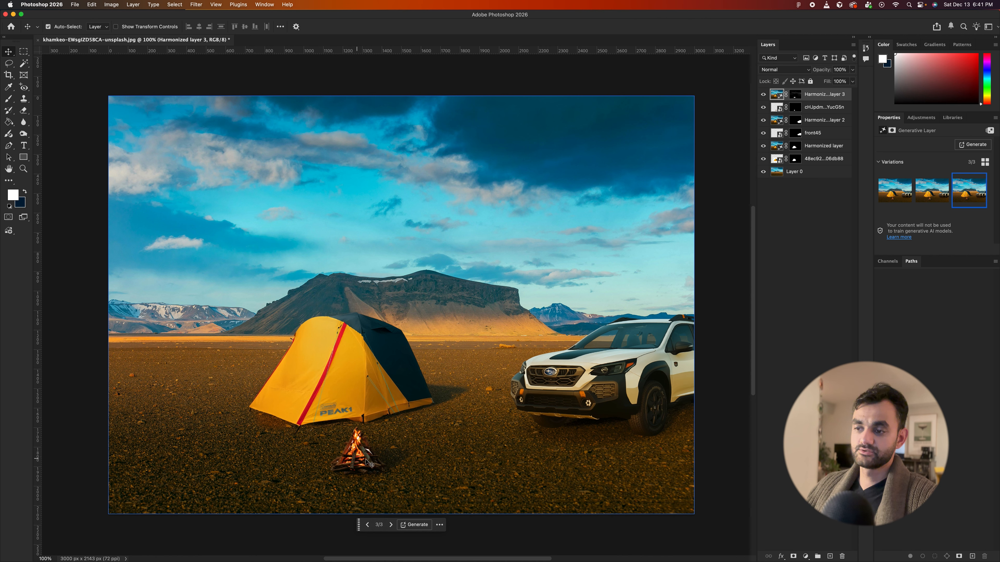
click(932, 190)
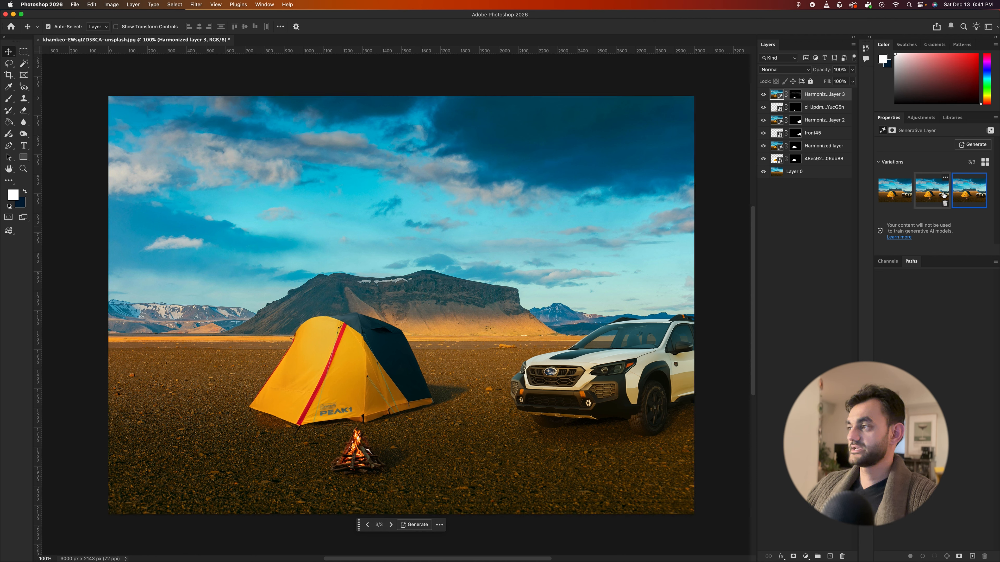
click(965, 194)
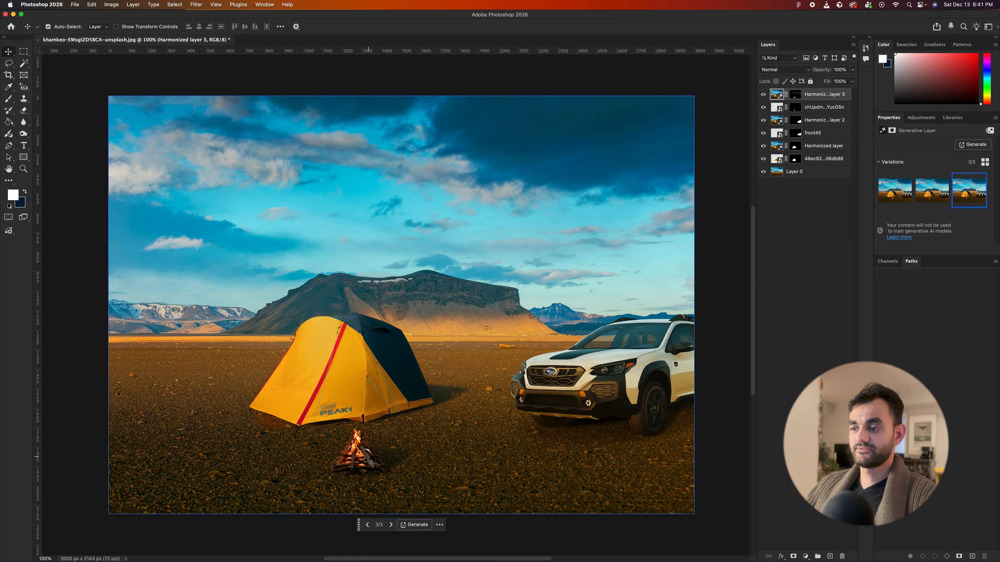
click(400, 475)
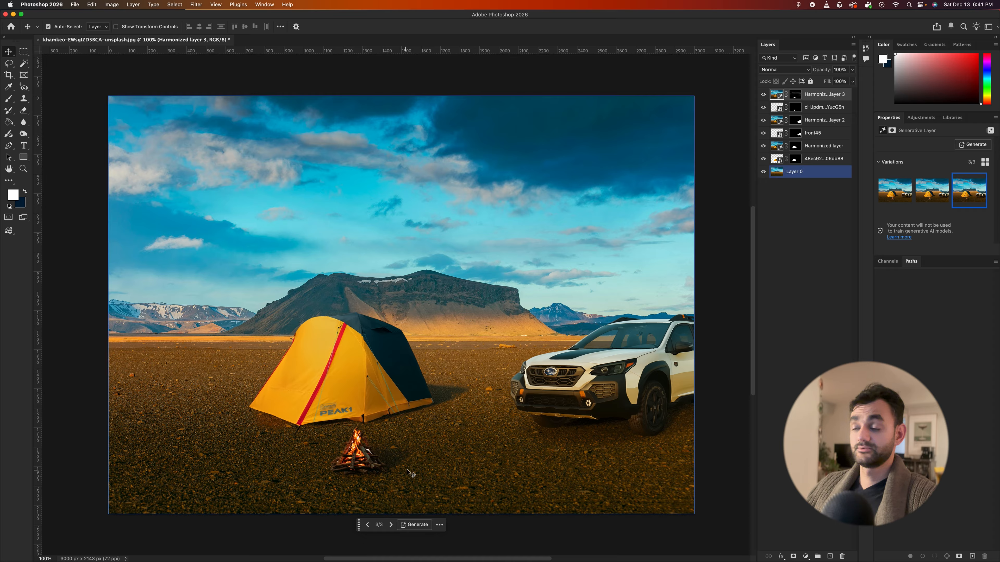
click(392, 472)
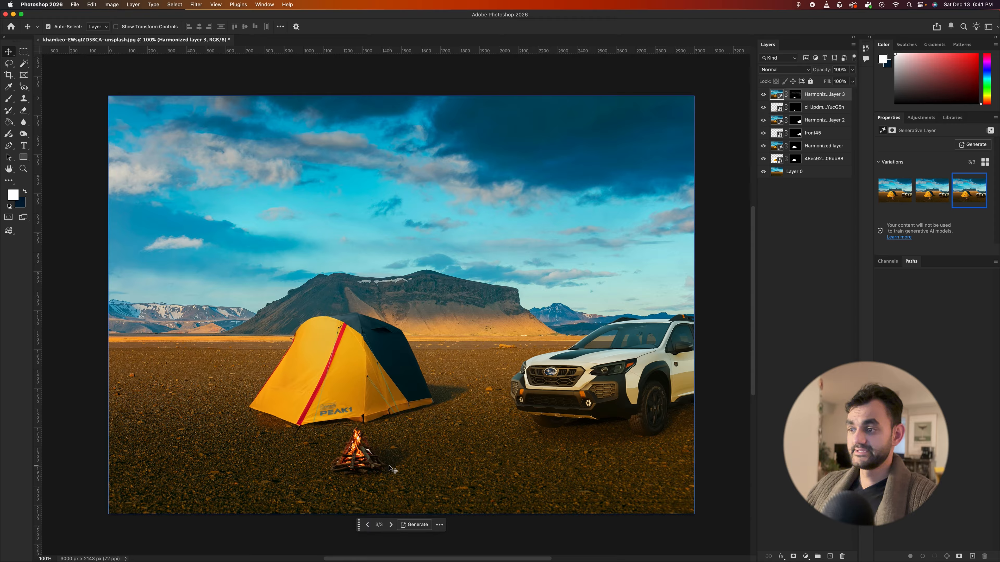
click(454, 392)
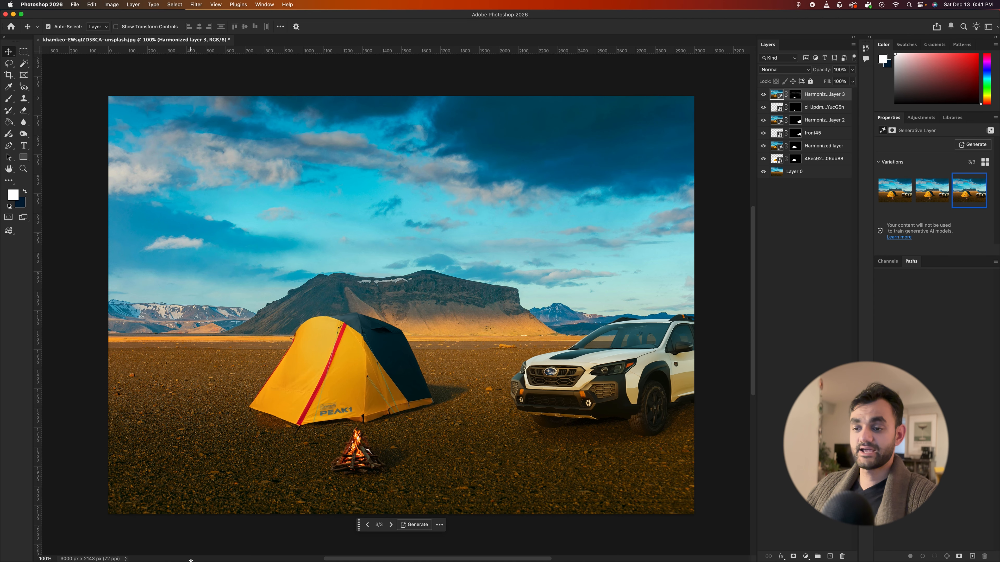
Step: Place H-8193RT.webp from the Camp-site-project folder in Finder, scale the cooler to about 245 × 186 px beside the tent, and commit it
click(38, 548)
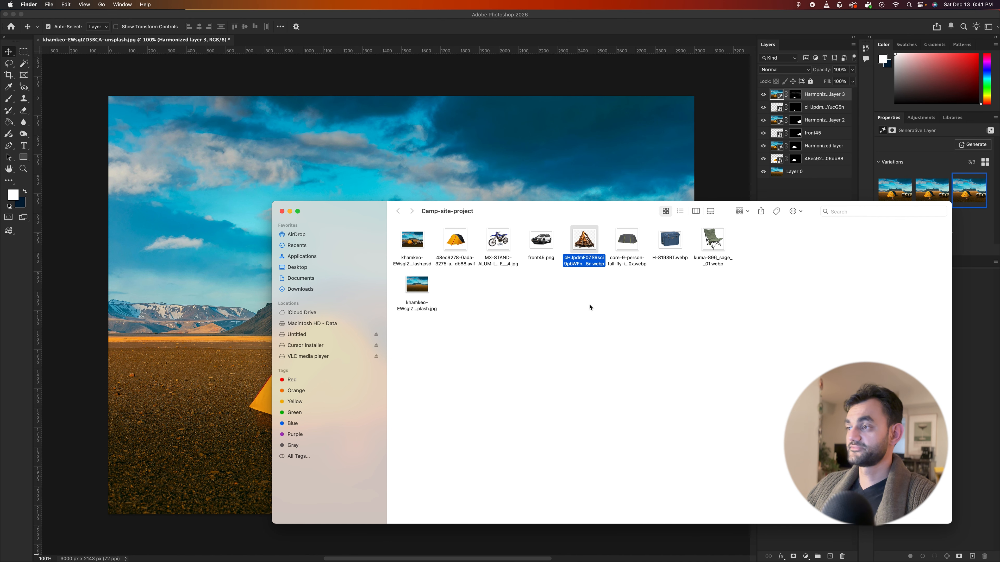
drag(674, 246, 483, 285)
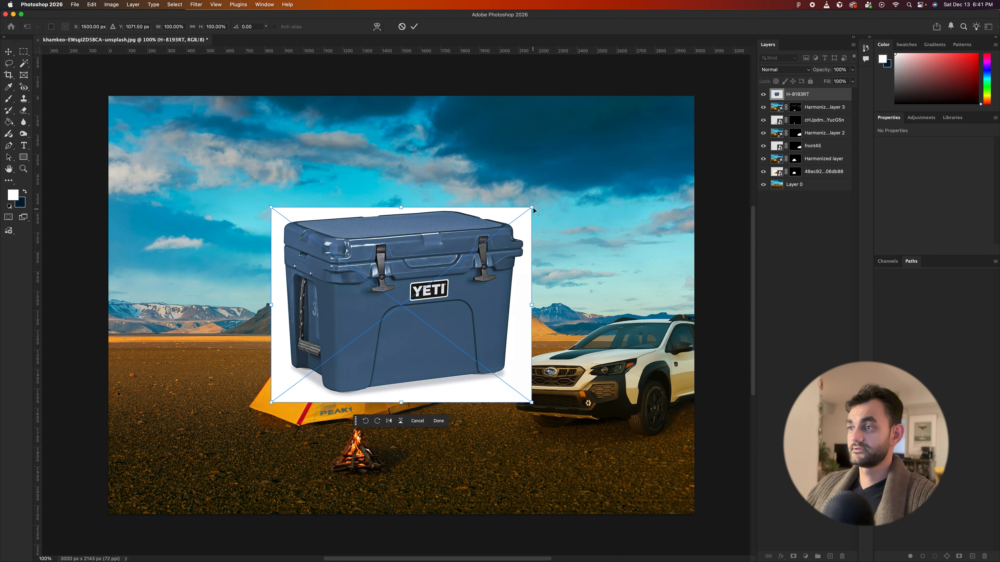
drag(531, 207, 446, 395)
key(Return)
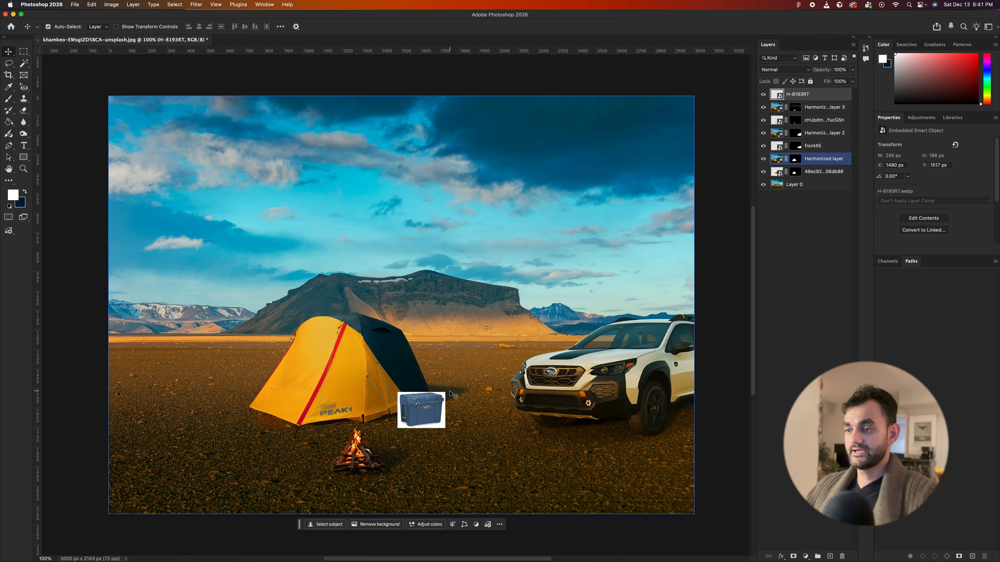
Step: Remove the cooler image's background and harmonize the cooler with the scene
click(376, 524)
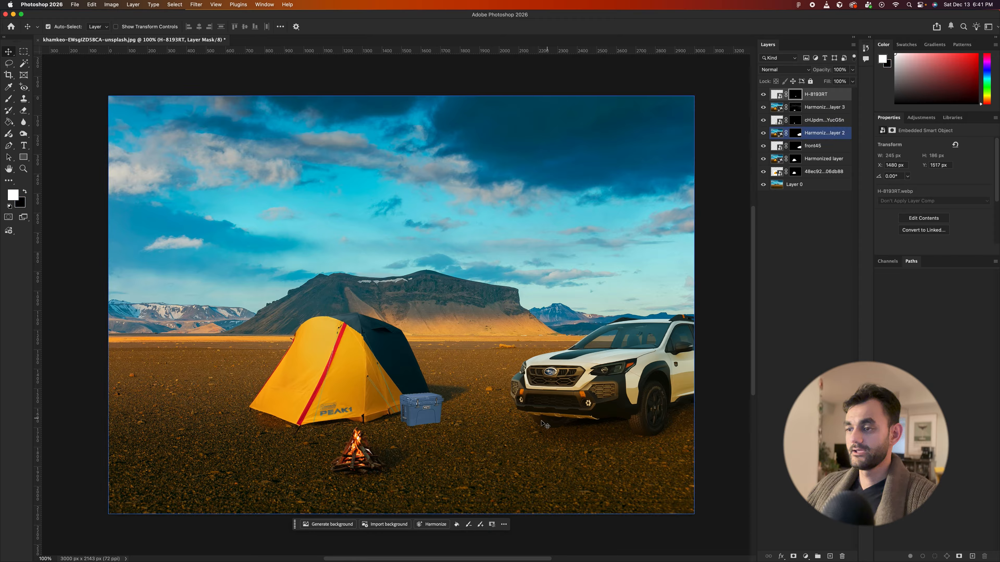
click(435, 524)
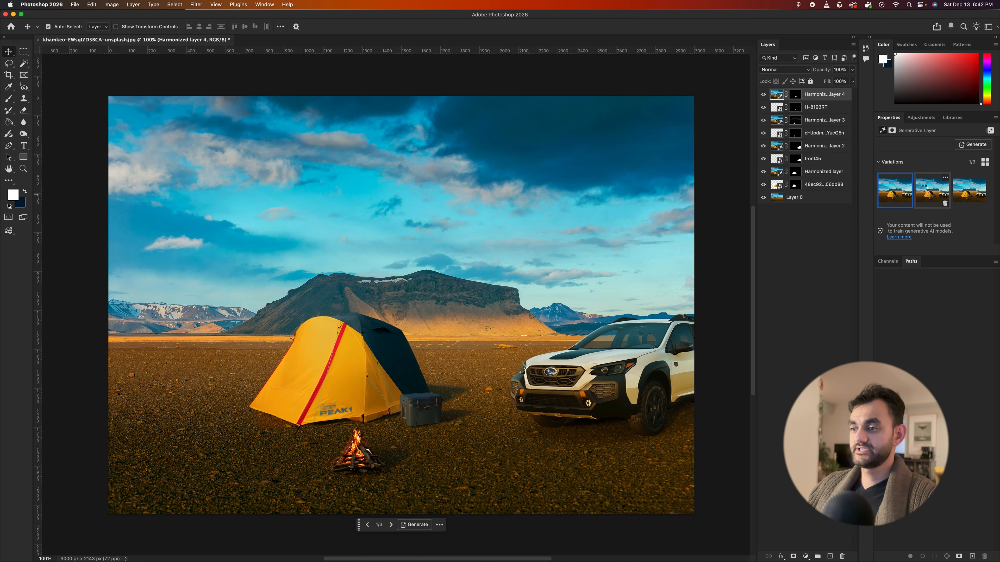
Step: Compare the three Harmonize variations of the cooler beside the tent and choose the first one
click(924, 191)
click(964, 190)
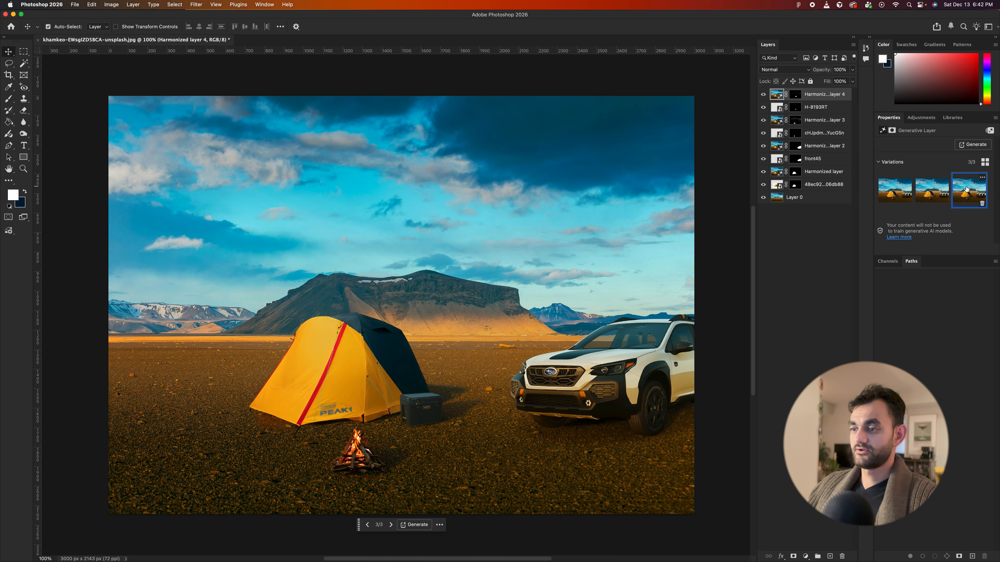
click(901, 190)
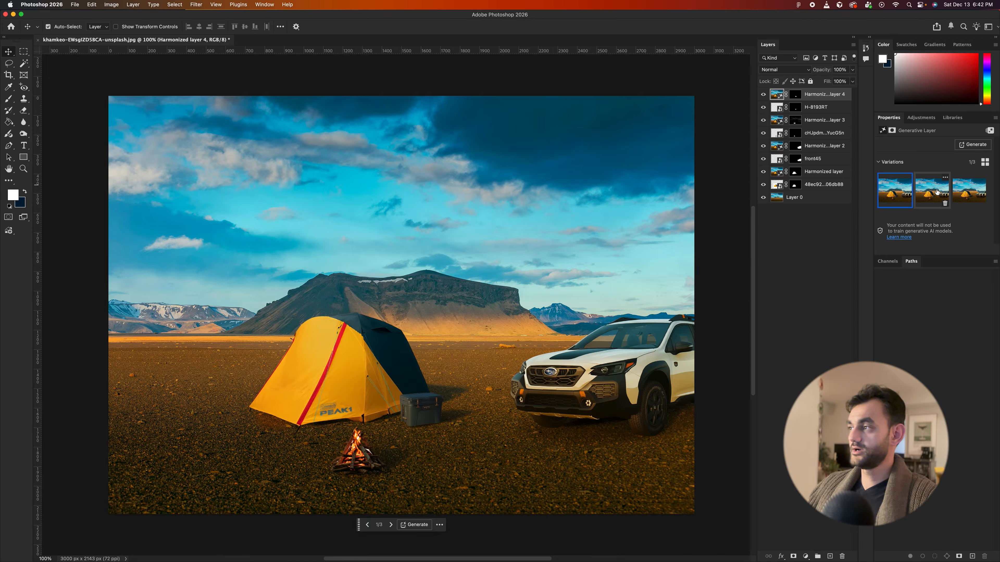
click(931, 191)
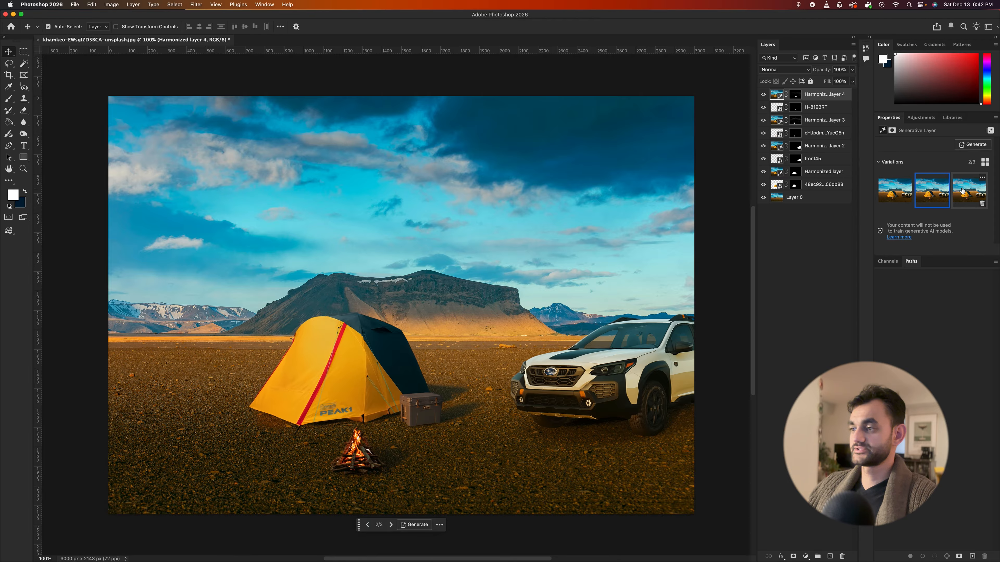
click(962, 191)
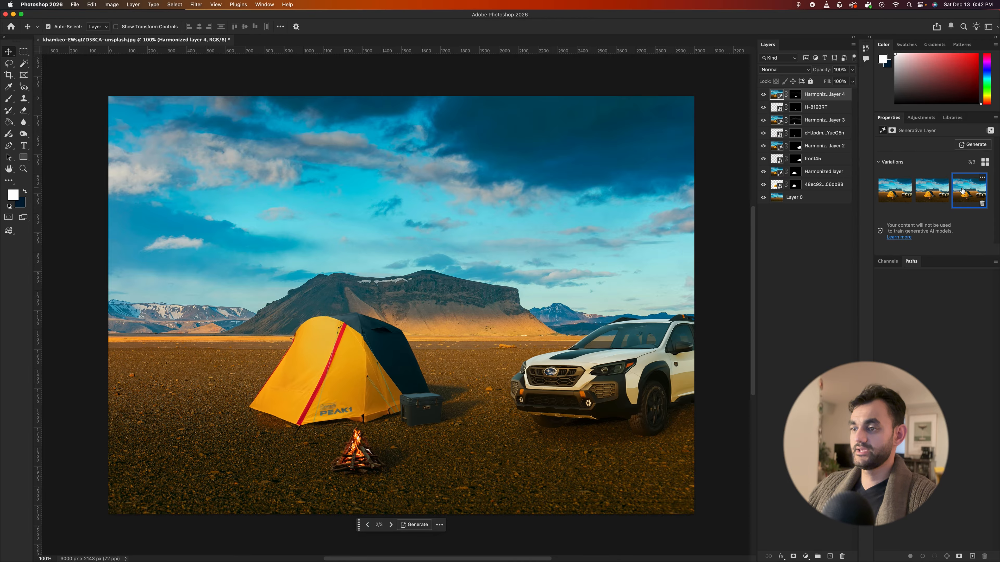
click(895, 192)
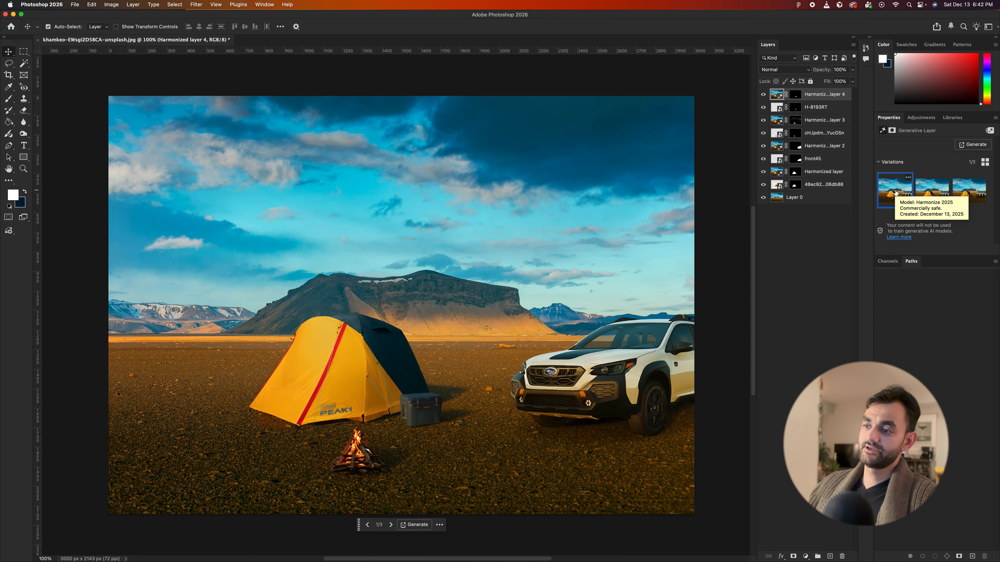
click(938, 189)
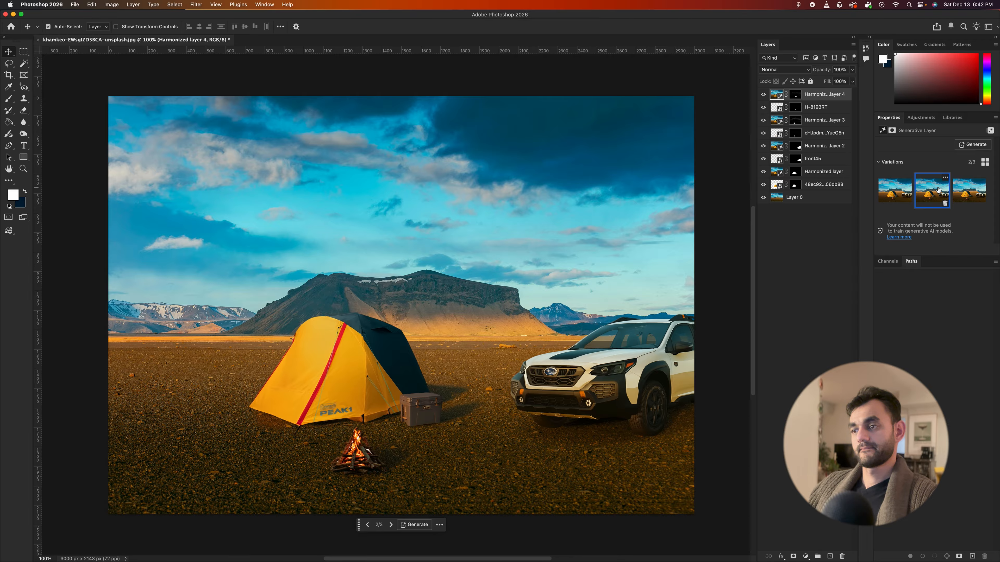
click(894, 190)
click(446, 423)
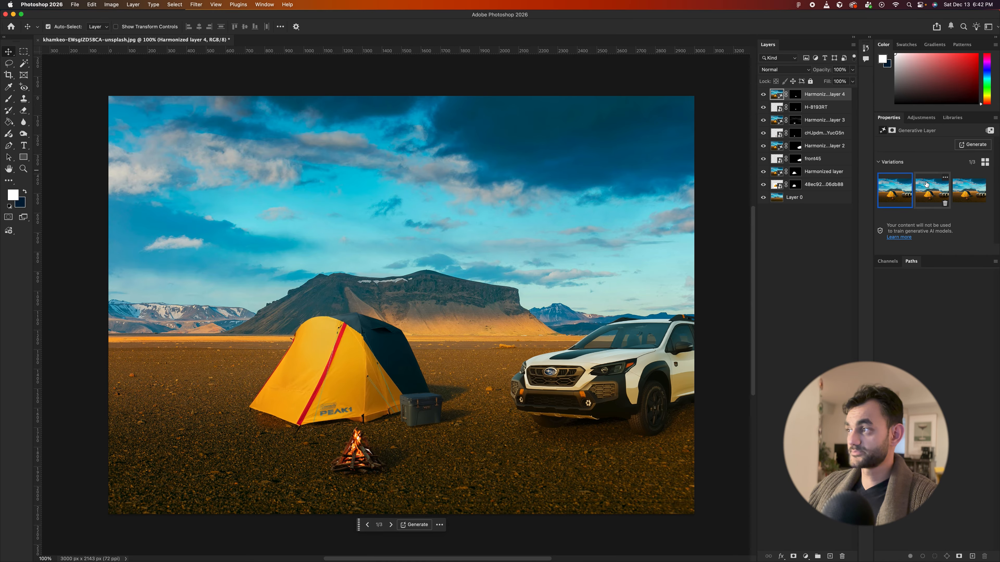
Step: Place the kuma-896 camping chair .webp from the Camp-site-project folder in Finder and move it onto the ground between the campfire and the car
mouse_move(35, 552)
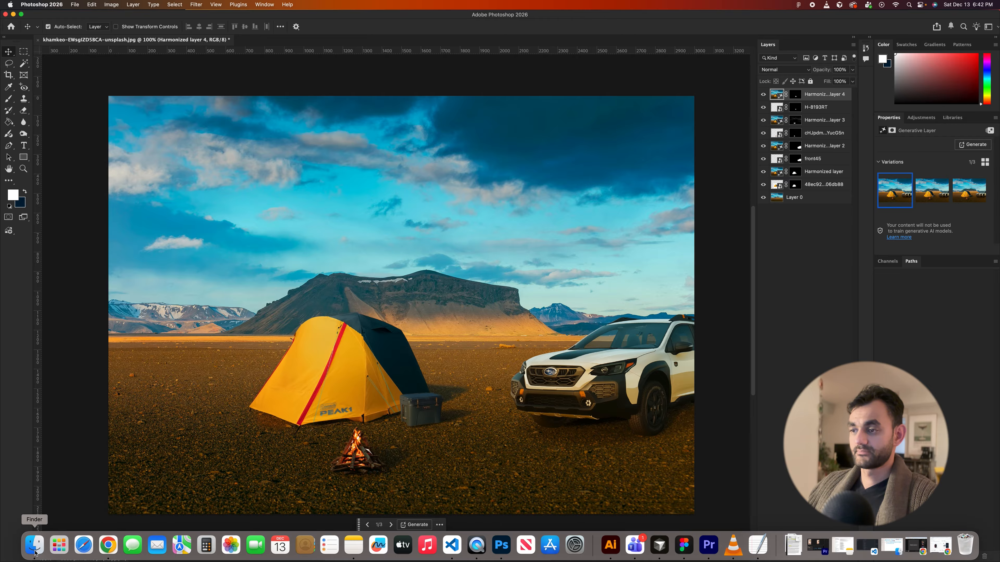
click(35, 549)
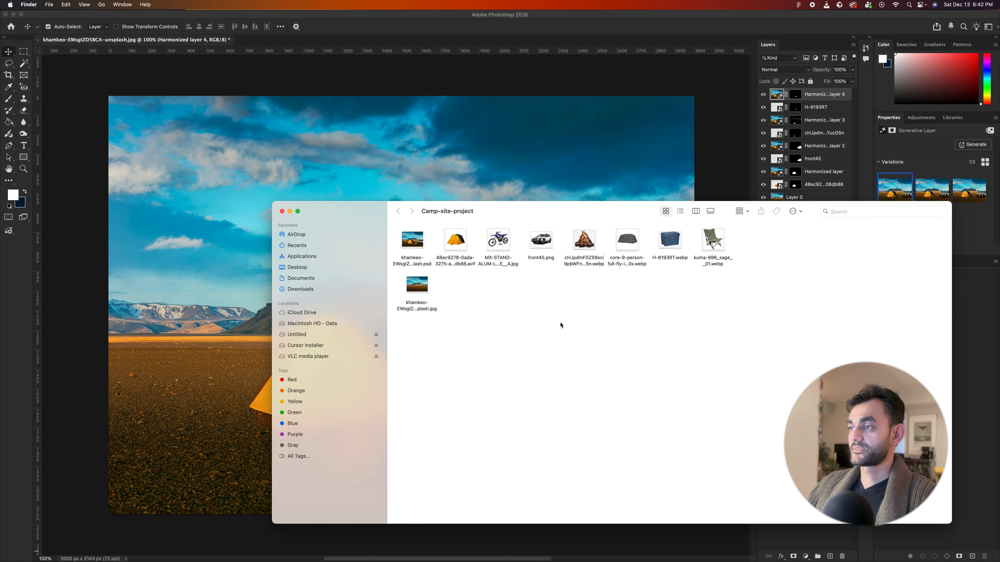
drag(716, 246, 499, 157)
drag(391, 285, 452, 401)
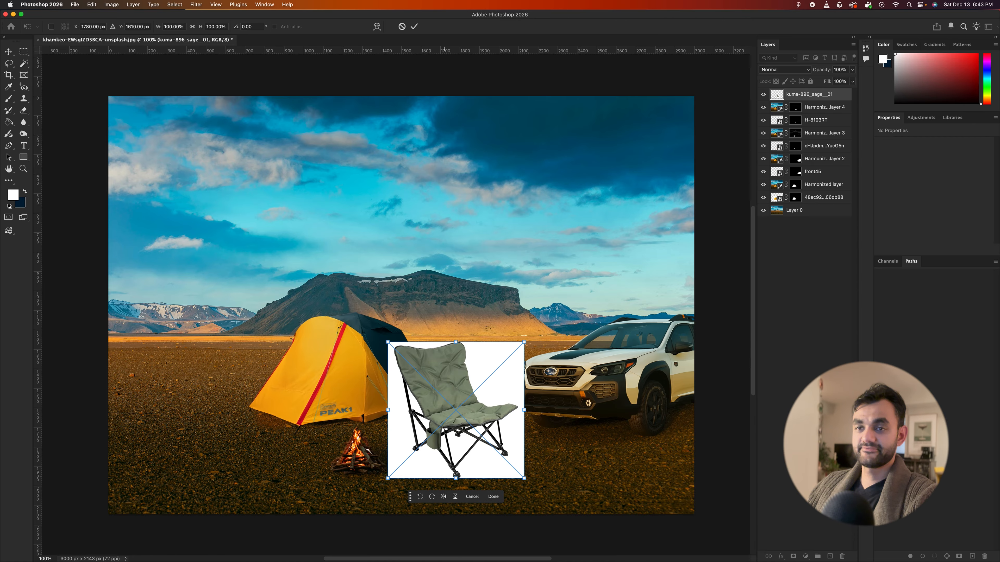
Step: Flip the camping chair image horizontally so it faces the campfire, and commit the placement
right_click(450, 378)
right_click(425, 366)
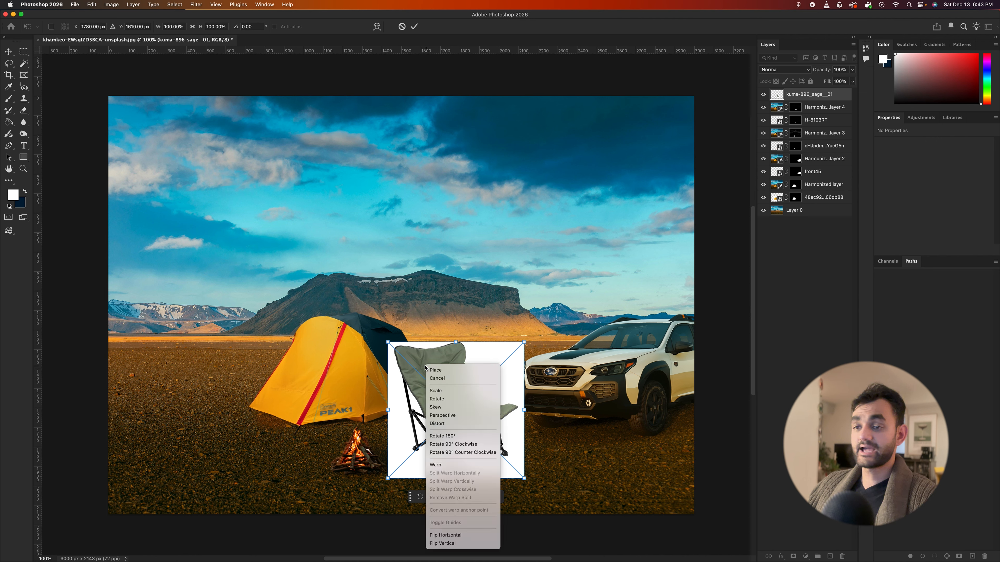
click(442, 536)
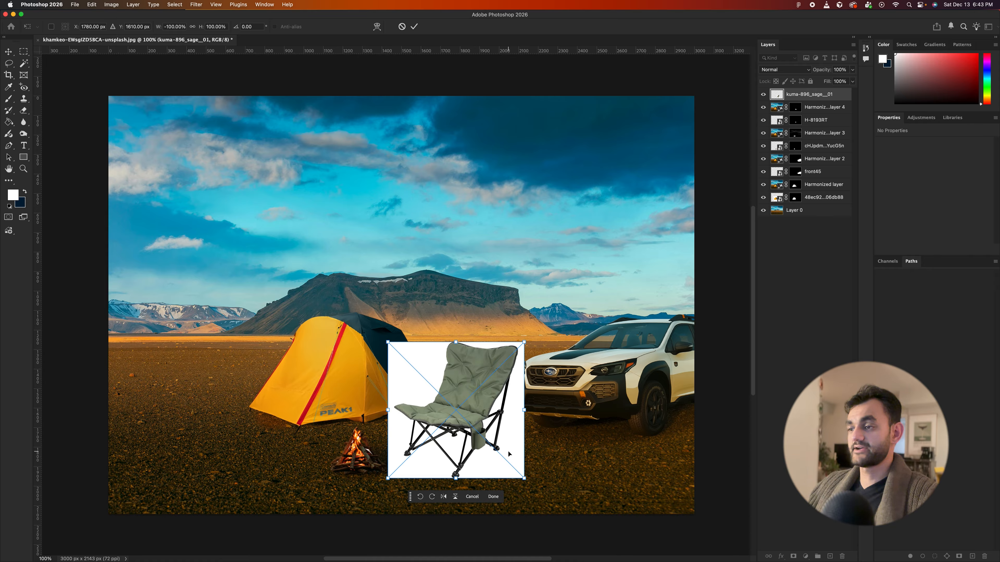
key(Return)
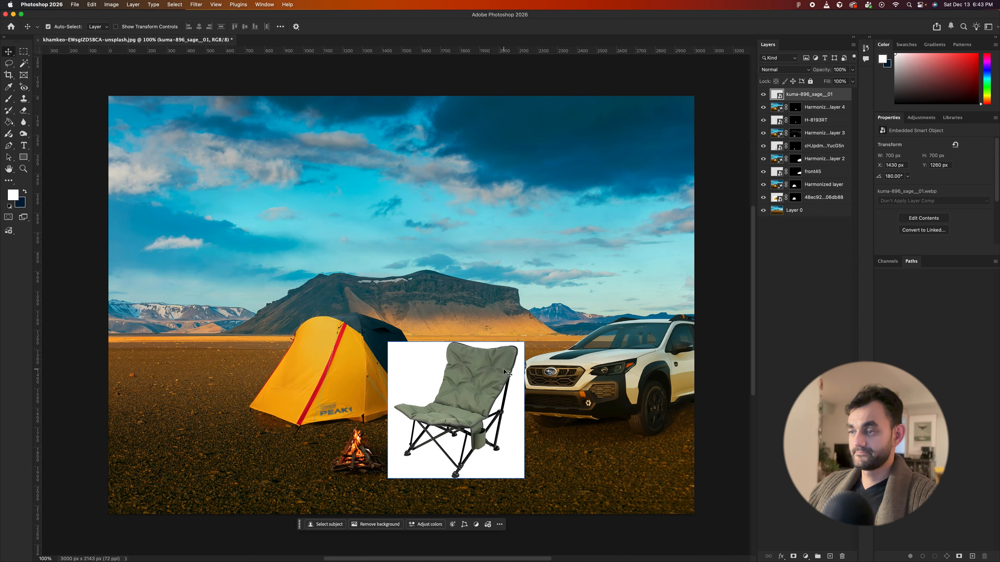
Step: Scale the camping chair image down to about 573 × 573 px and position it between the campfire and the car
key(super+t)
drag(523, 342, 510, 357)
drag(463, 398, 443, 430)
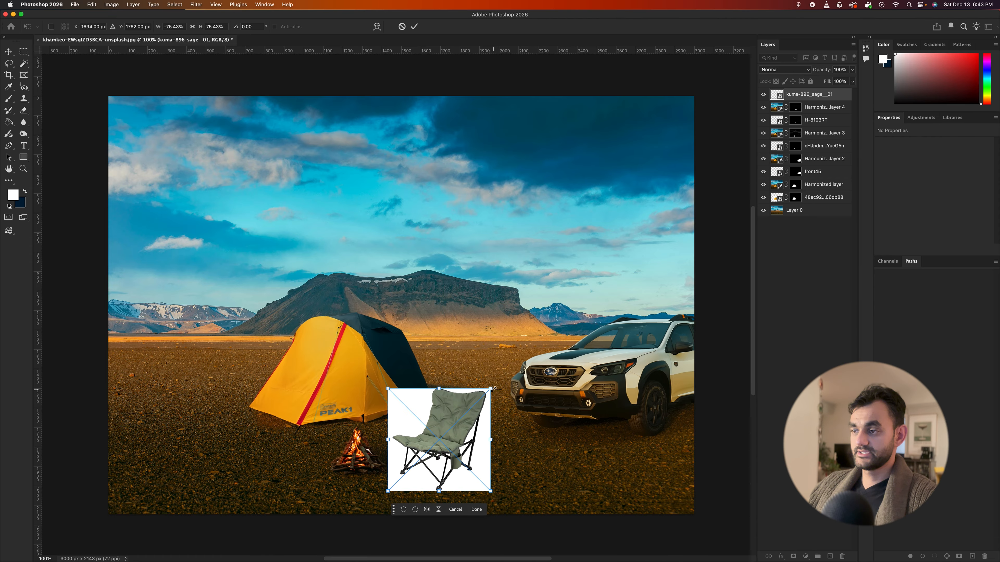
drag(493, 388, 494, 385)
drag(458, 418, 472, 414)
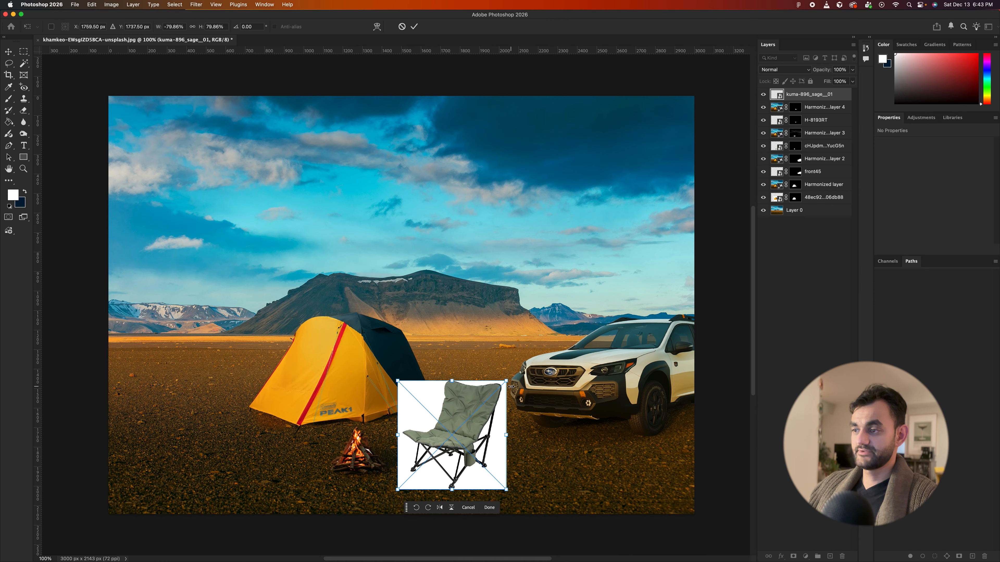
drag(506, 382, 508, 383)
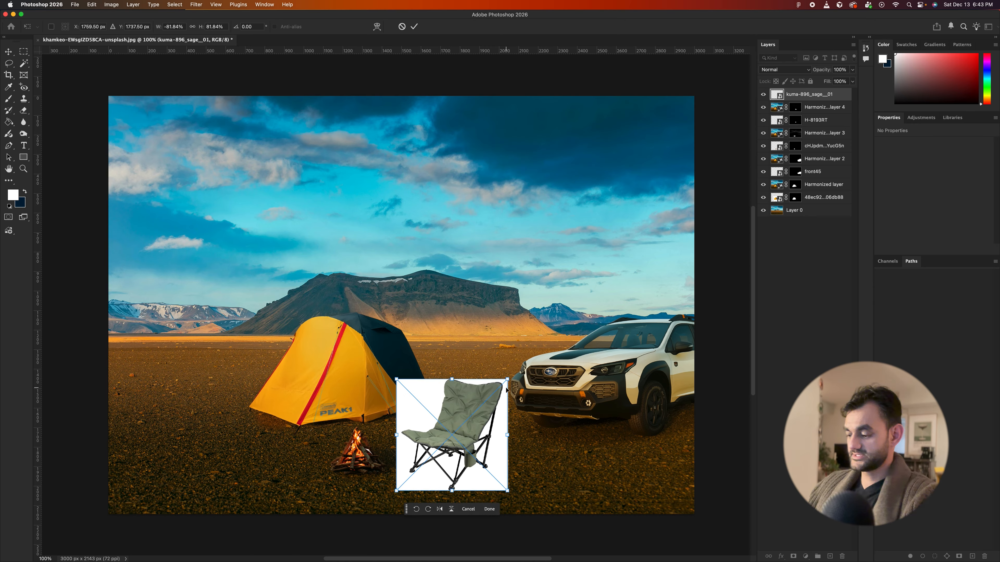
key(Return)
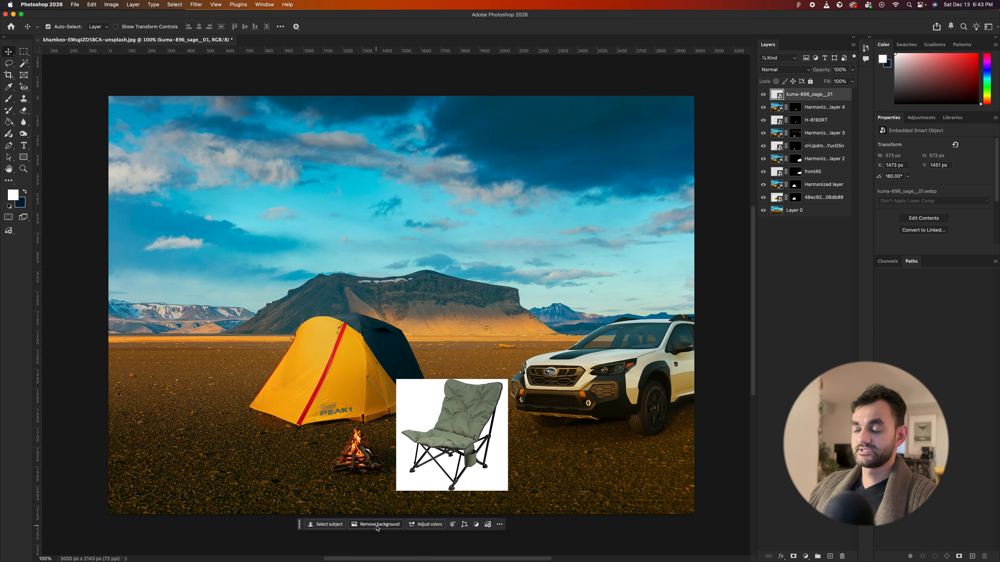
Step: Remove the camping chair image's background and harmonize the chair with the scene
click(377, 525)
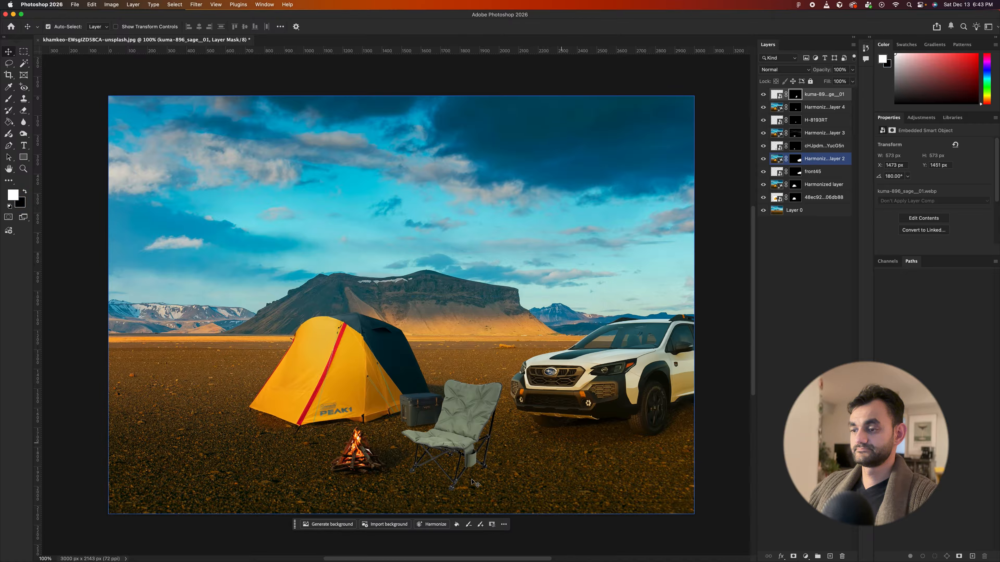
click(430, 525)
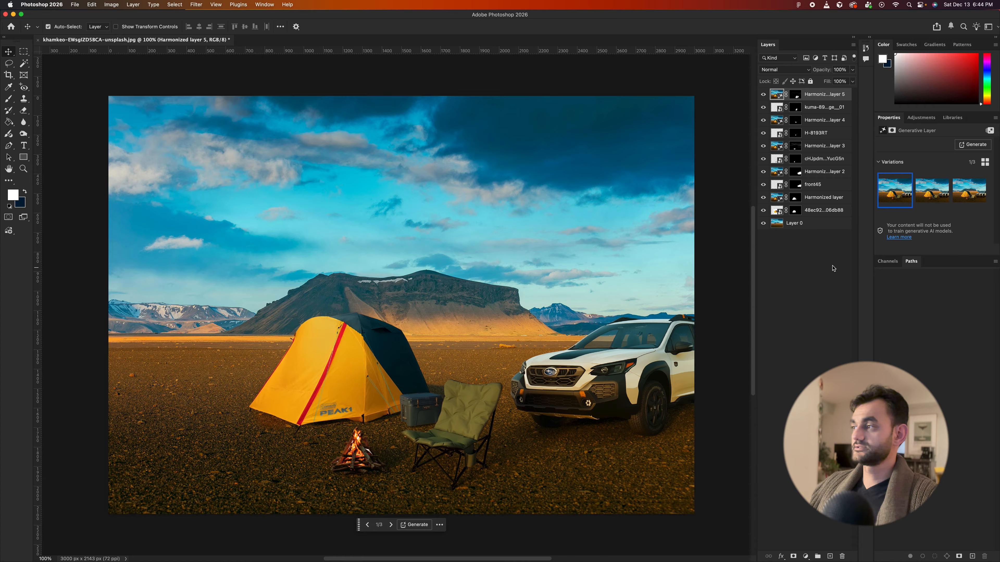
Step: Compare the colour and lighting of the chair's three Harmonize variations and choose the first one
click(932, 196)
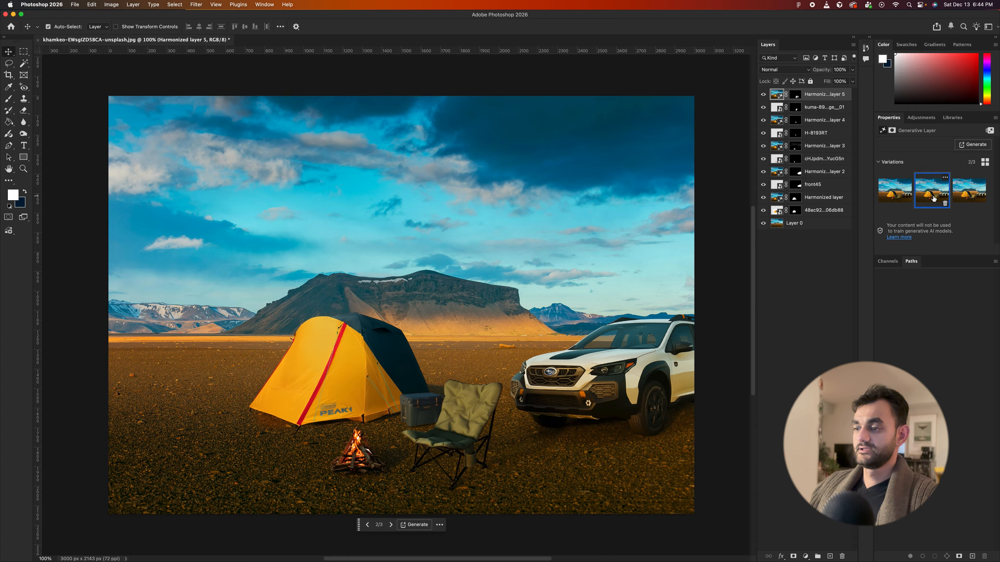
click(967, 190)
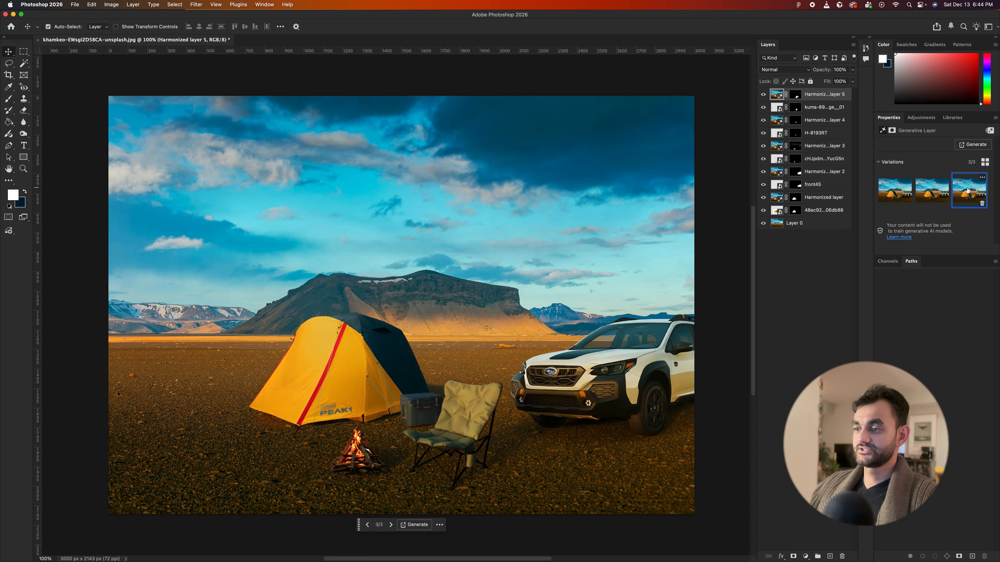
click(895, 191)
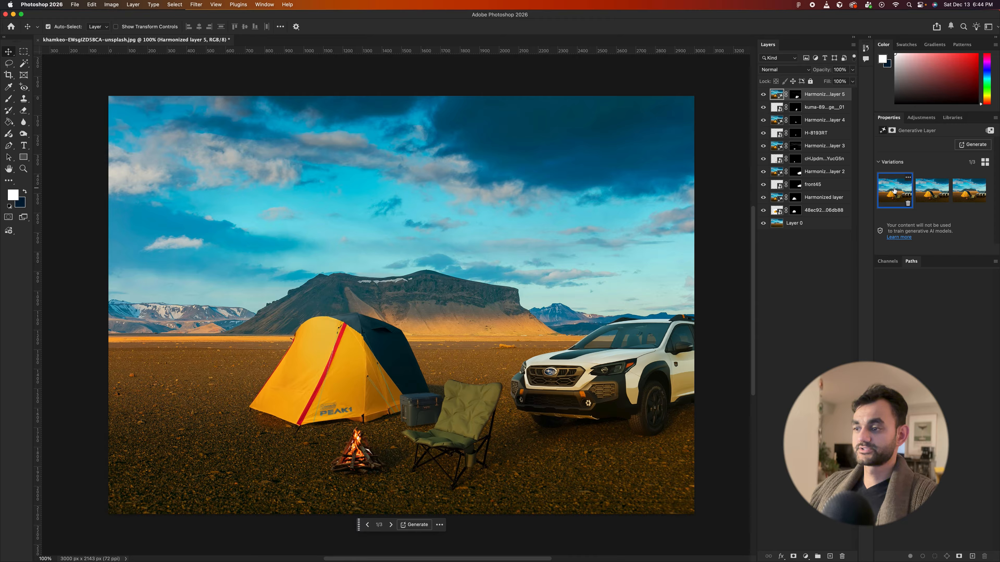
click(920, 190)
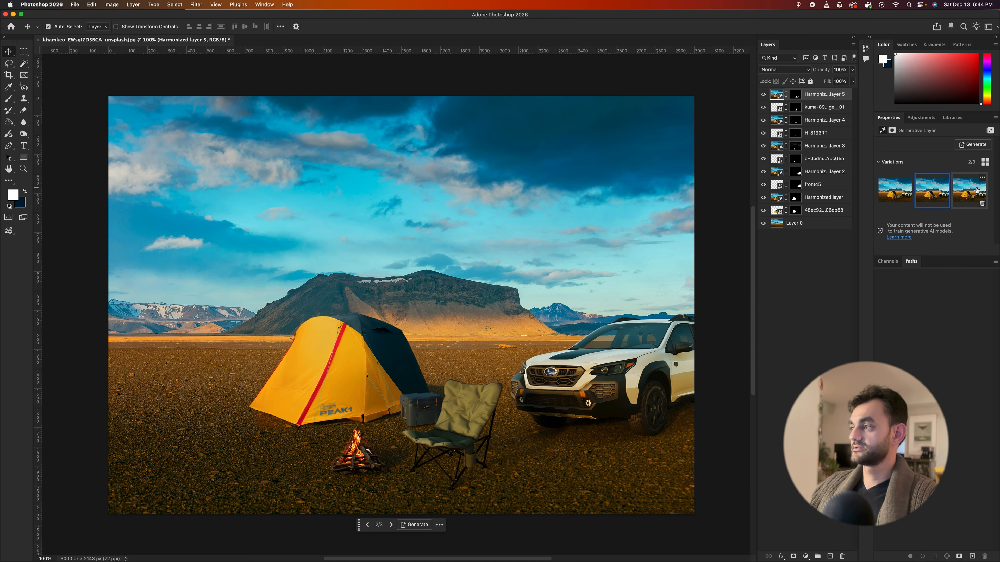
click(969, 191)
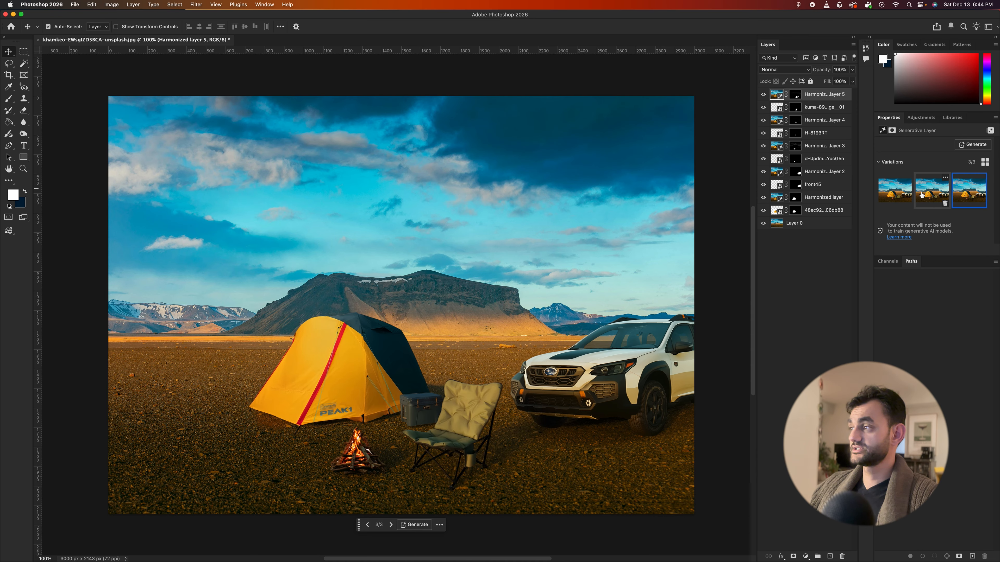
click(896, 191)
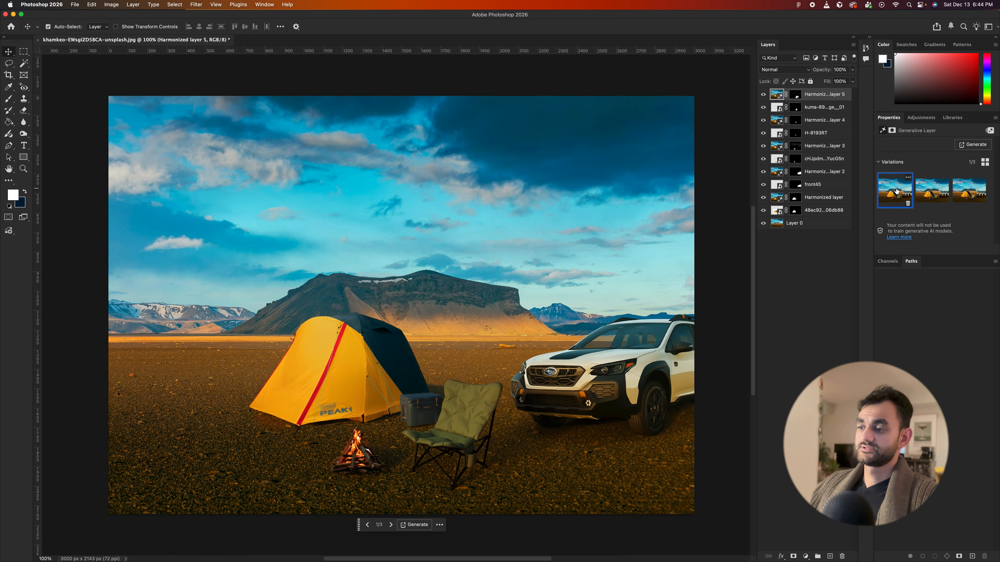
click(933, 190)
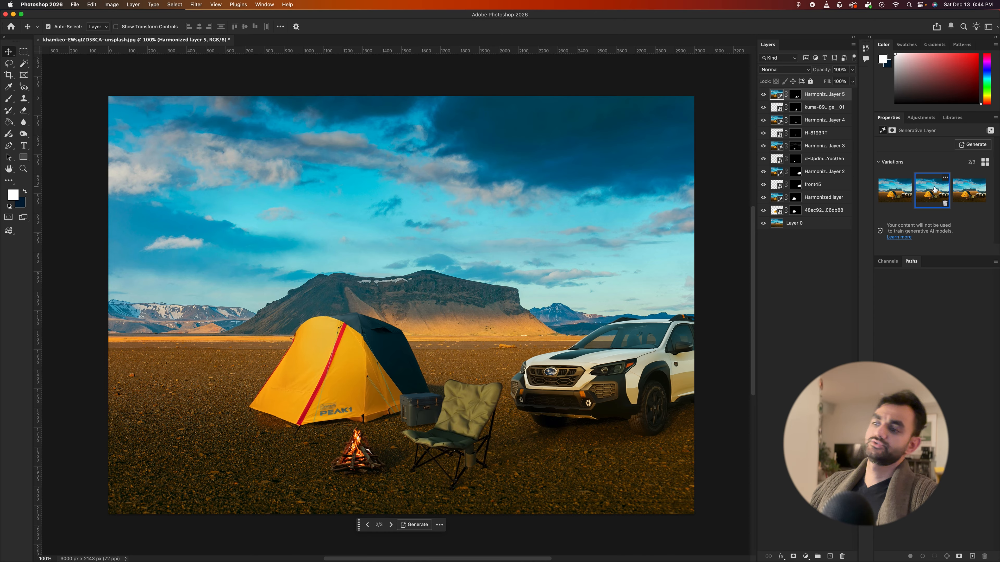
click(894, 190)
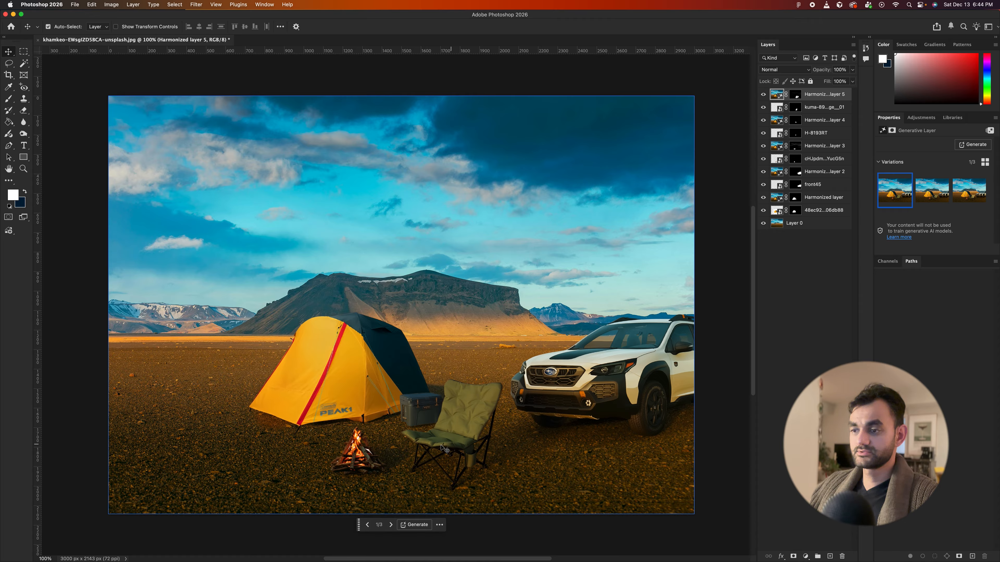
Step: Place the dirt bike image MX-STAND-ALUM-LITE__4.jpg from the Camp-site-project folder into the campsite composite
mouse_move(204, 561)
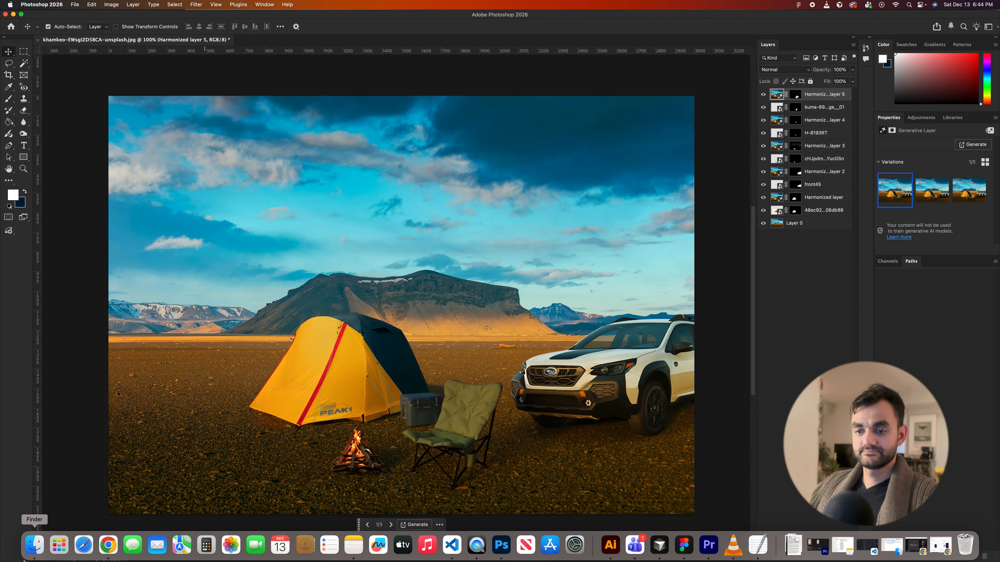
click(201, 340)
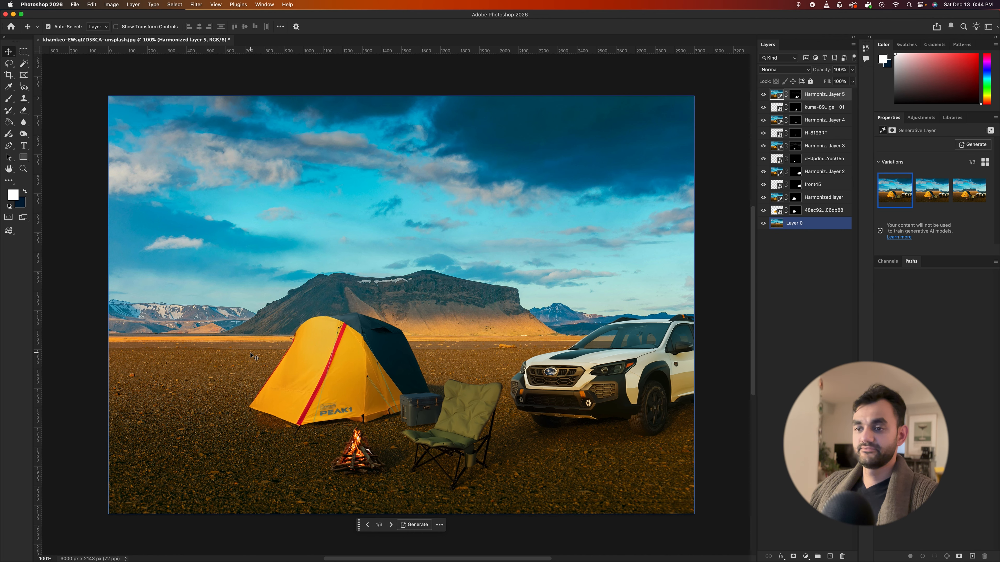
mouse_move(83, 548)
click(35, 545)
drag(498, 239, 328, 168)
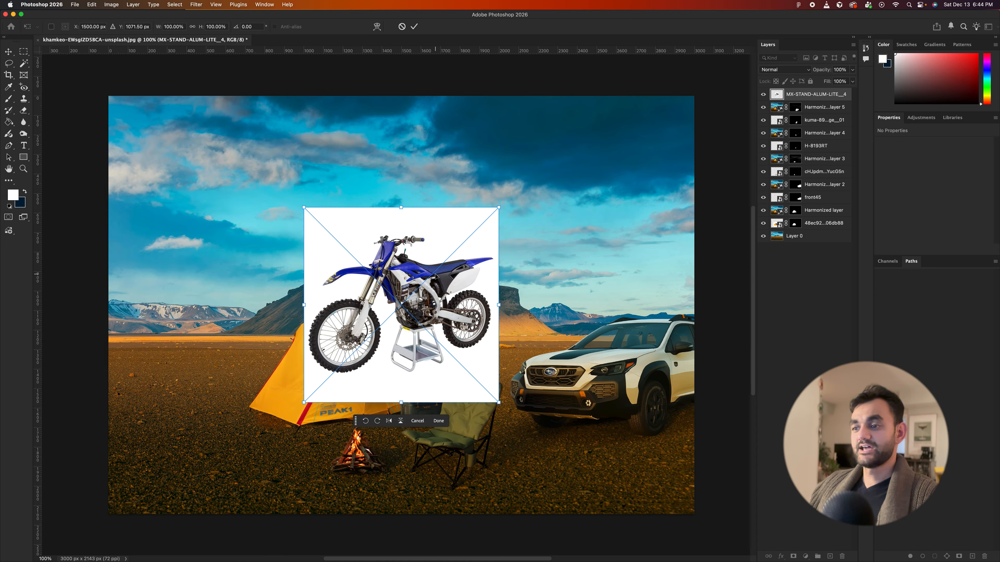
Step: Scale the dirt bike image to about 75.8% and position it partly off the canvas's left edge beside the yellow tent, then commit the placement
drag(432, 281, 176, 376)
drag(238, 308, 219, 327)
drag(176, 402, 177, 409)
mouse_move(219, 334)
mouse_down()
mouse_move(208, 346)
mouse_move(222, 344)
mouse_up()
mouse_move(182, 393)
mouse_down()
mouse_move(510, 376)
mouse_move(177, 384)
mouse_up()
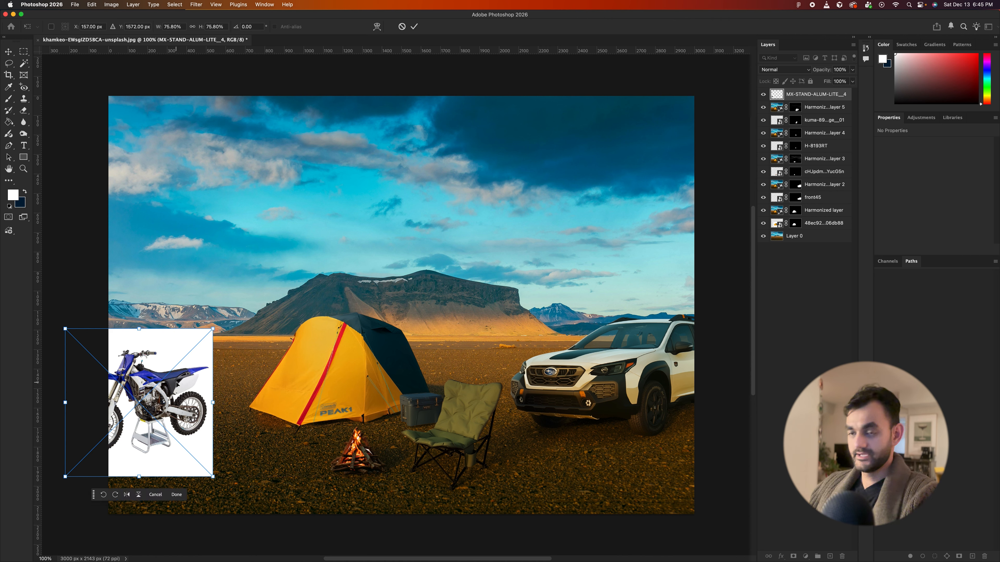
key(Return)
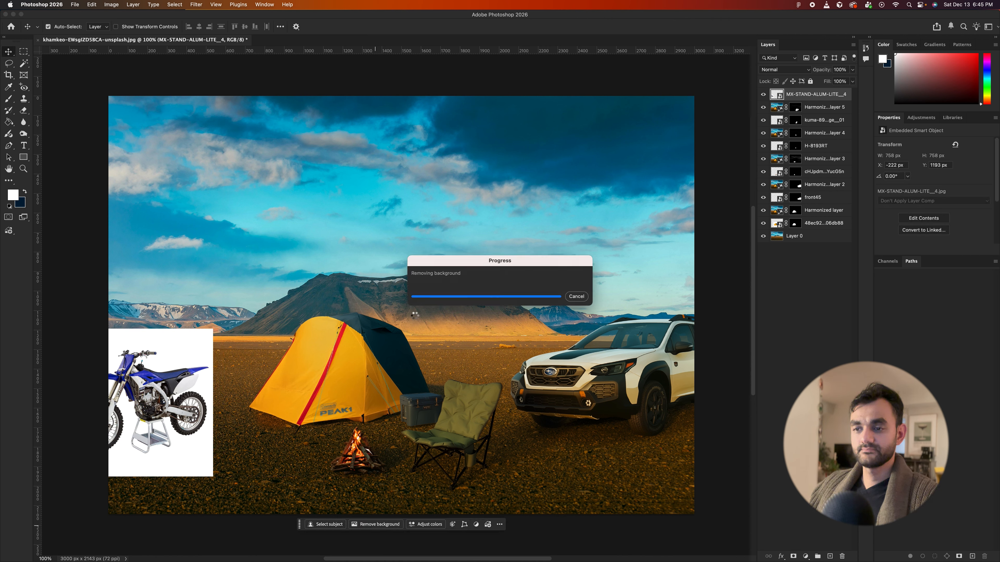
Step: Remove the dirt bike image's background and harmonize the bike with the scene, keeping the second of the three variations
click(425, 523)
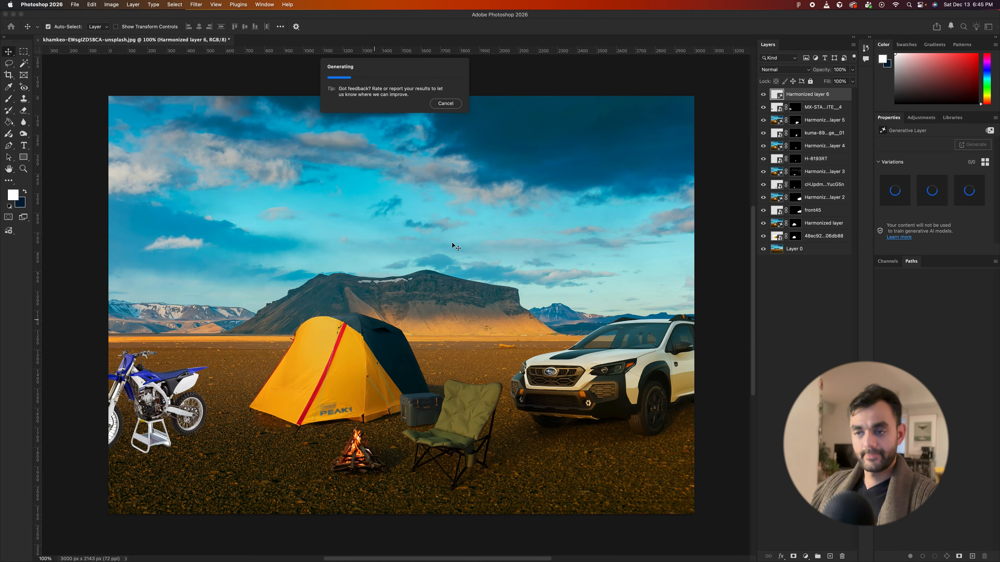
click(931, 189)
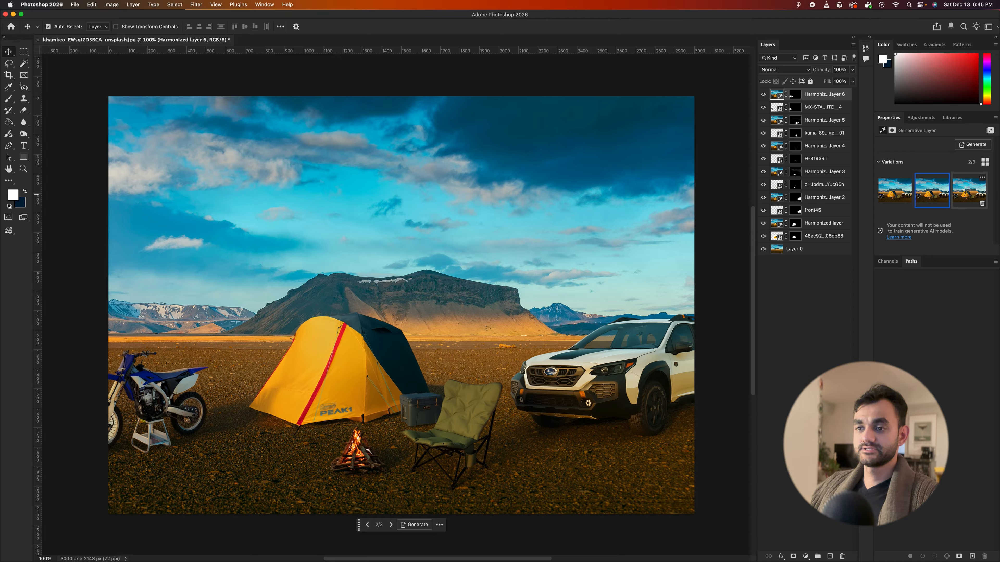
click(965, 193)
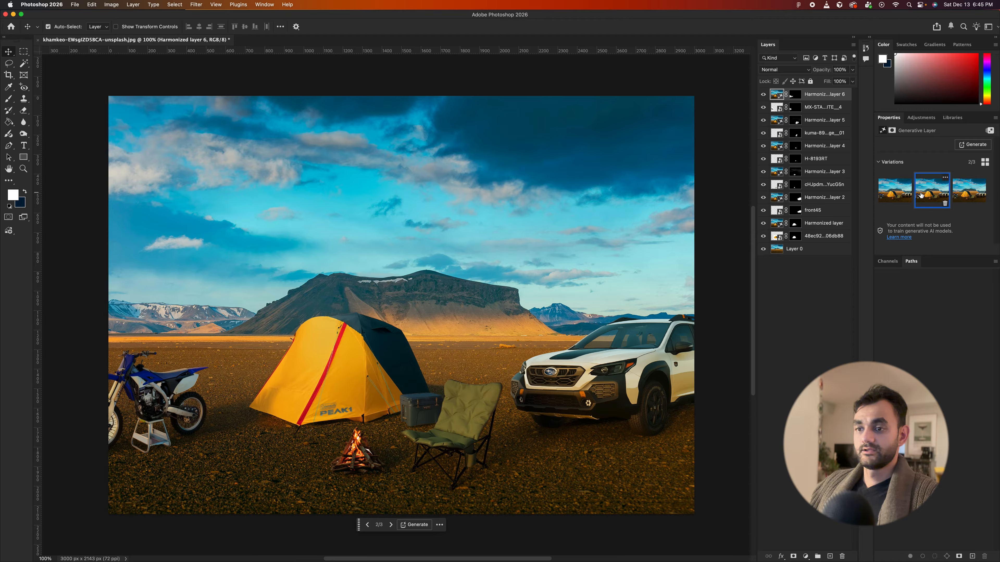
click(887, 194)
click(932, 192)
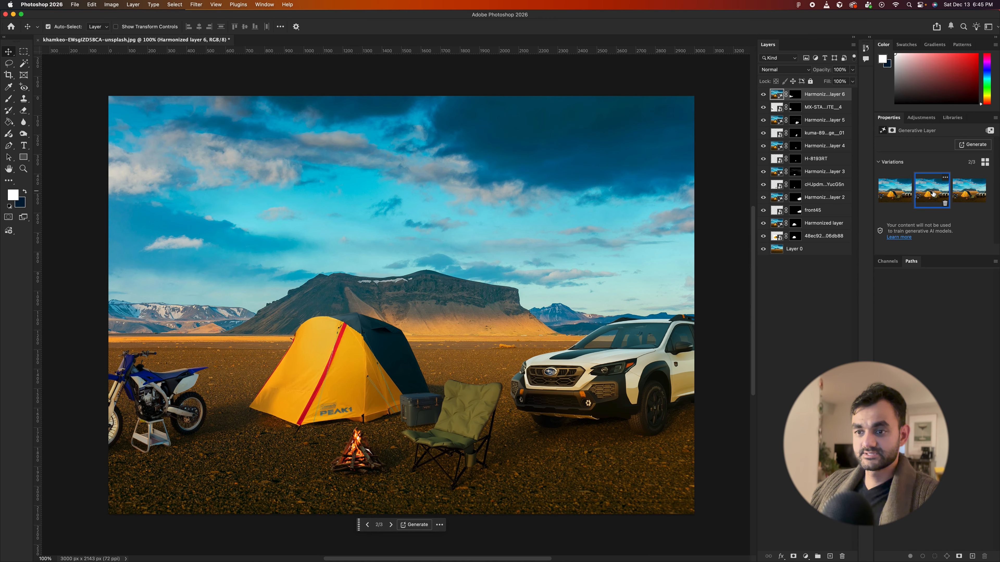
click(902, 194)
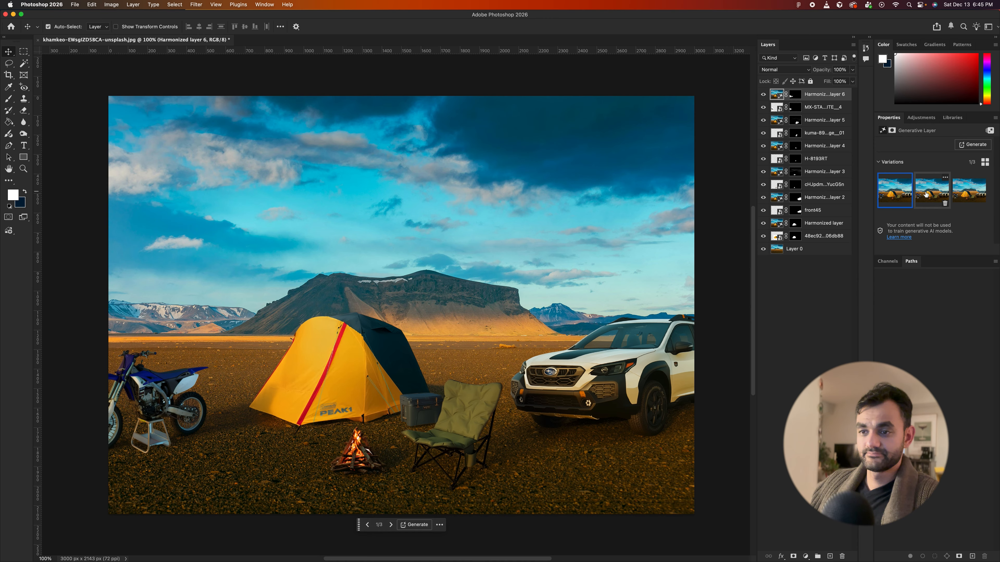
click(935, 193)
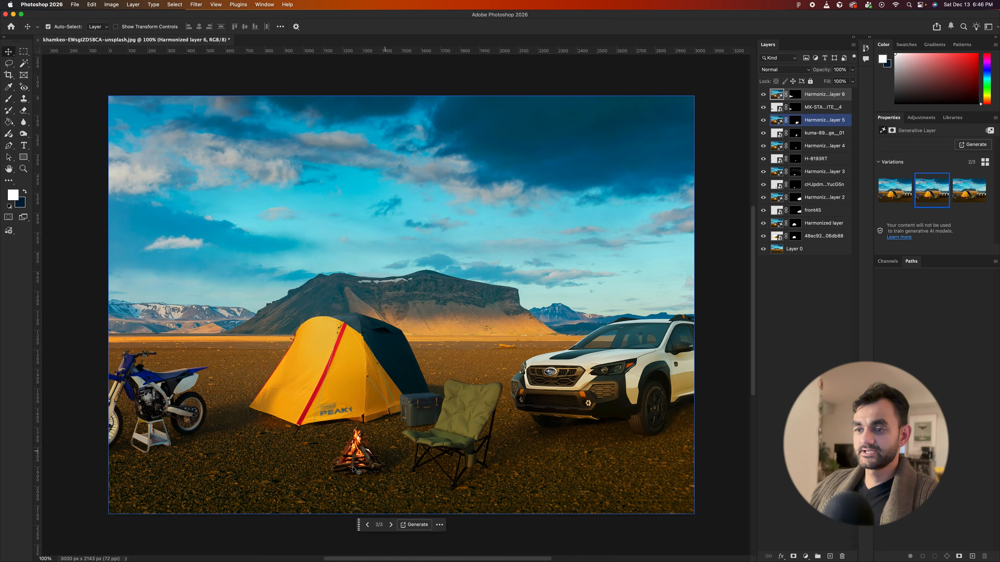
Step: Place the grey cabin tent image (core-9-person) from the Camp-site-project folder into the composite
click(34, 546)
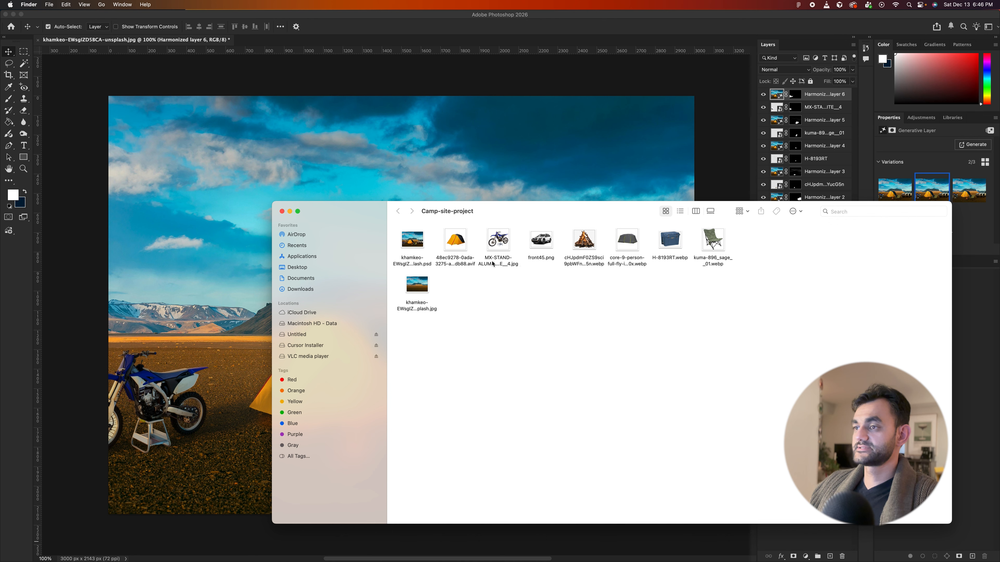
click(311, 173)
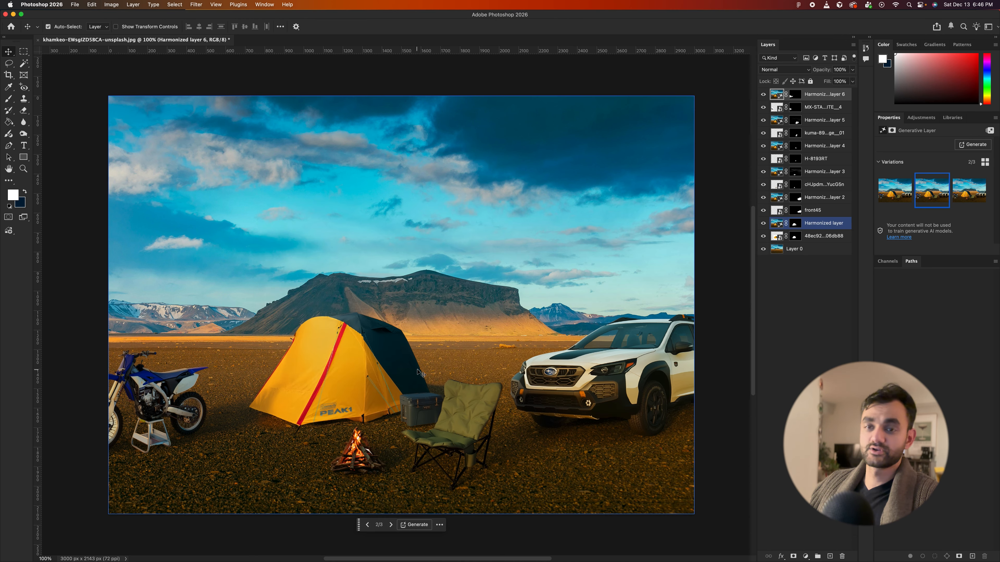
click(260, 345)
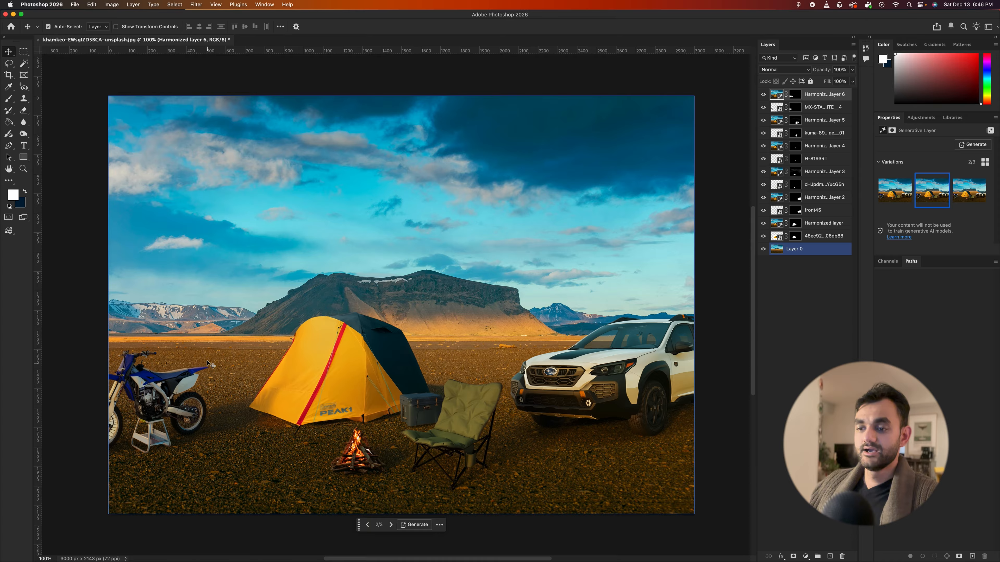
click(35, 547)
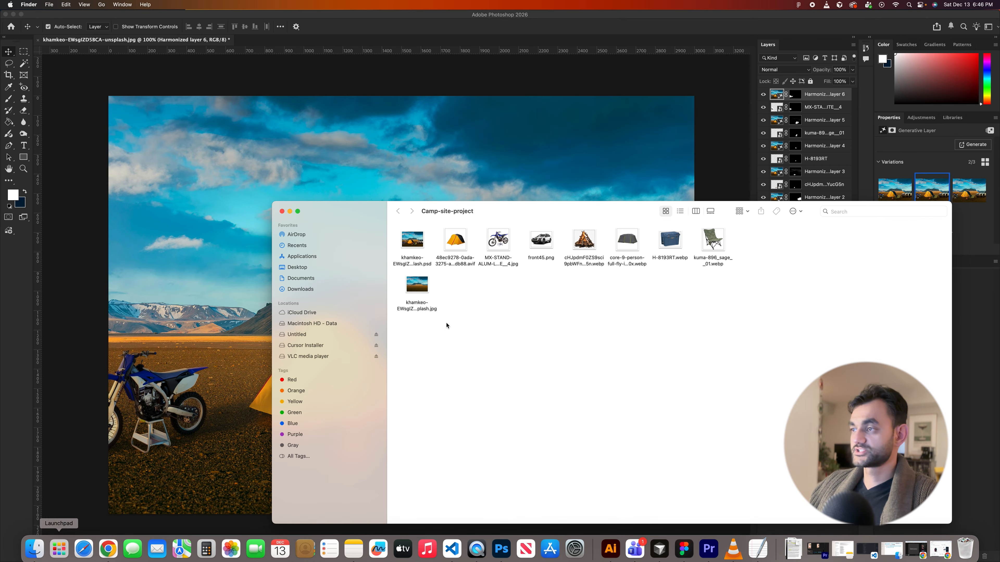
drag(628, 247, 281, 178)
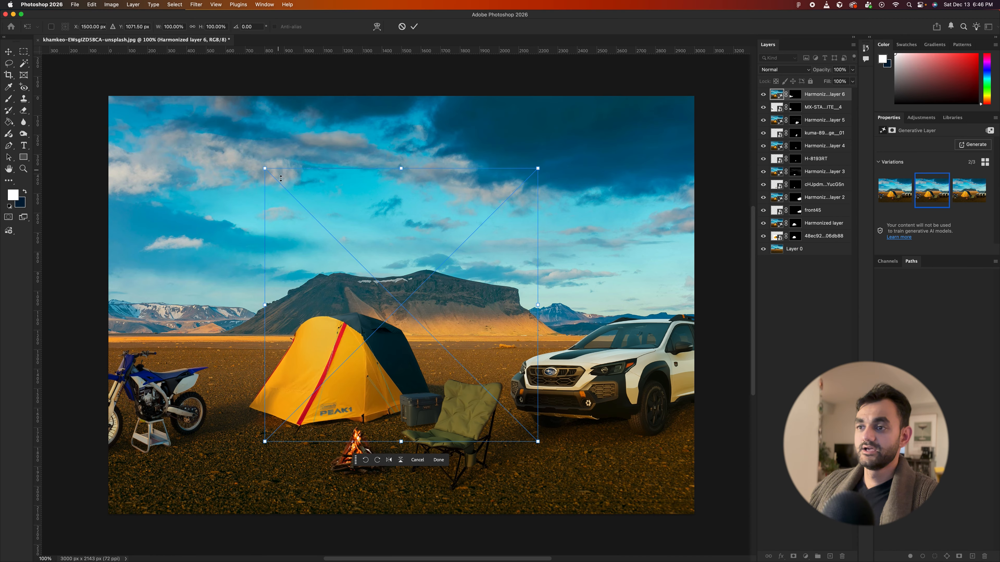
Step: Scale the grey cabin tent to about 29.6%, position it in the distance between the dirt bike and the yellow tent, and commit the placement
drag(456, 301, 299, 294)
drag(382, 165, 293, 249)
drag(265, 304, 224, 349)
drag(250, 297, 244, 303)
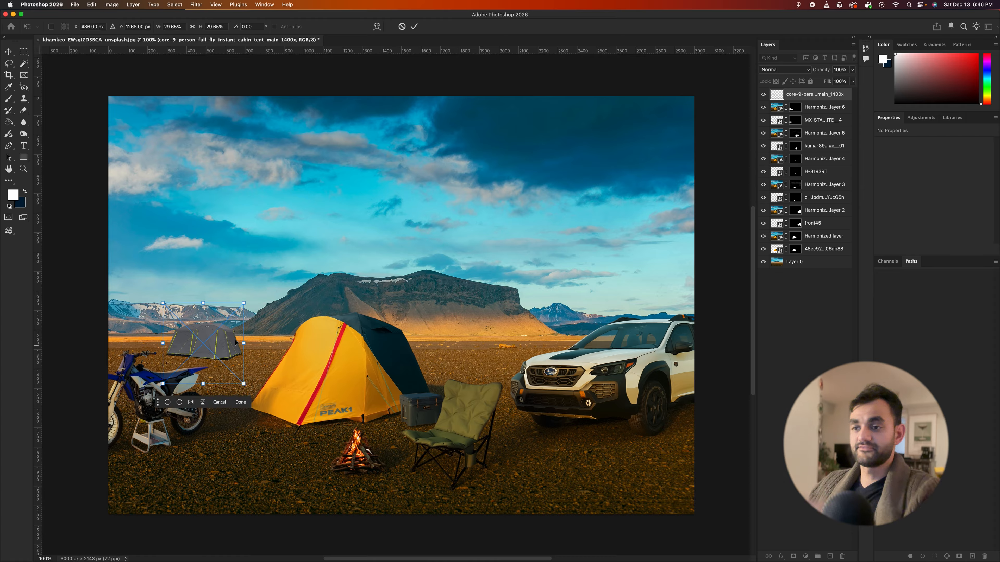
drag(225, 344, 225, 364)
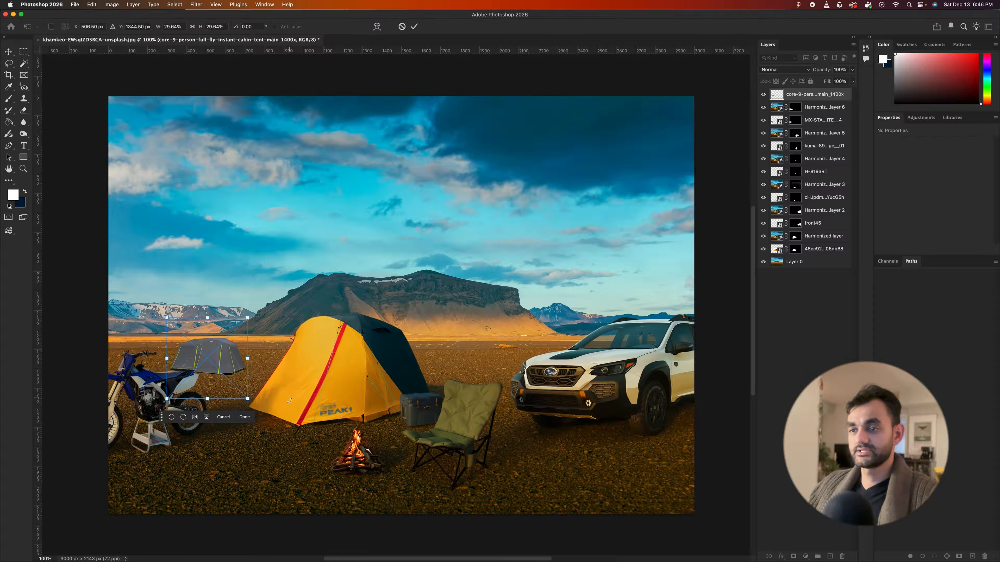
drag(228, 371, 228, 367)
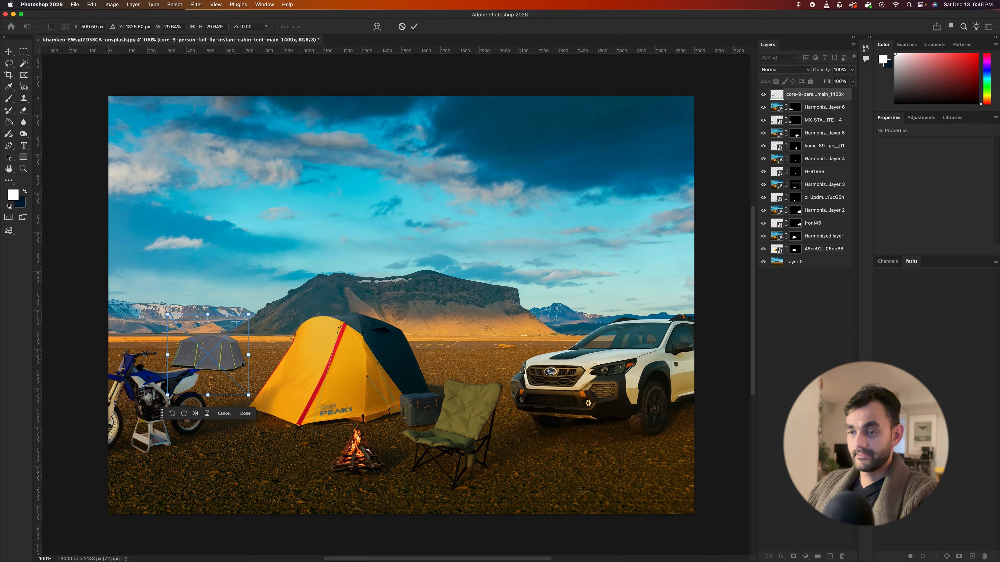
key(Return)
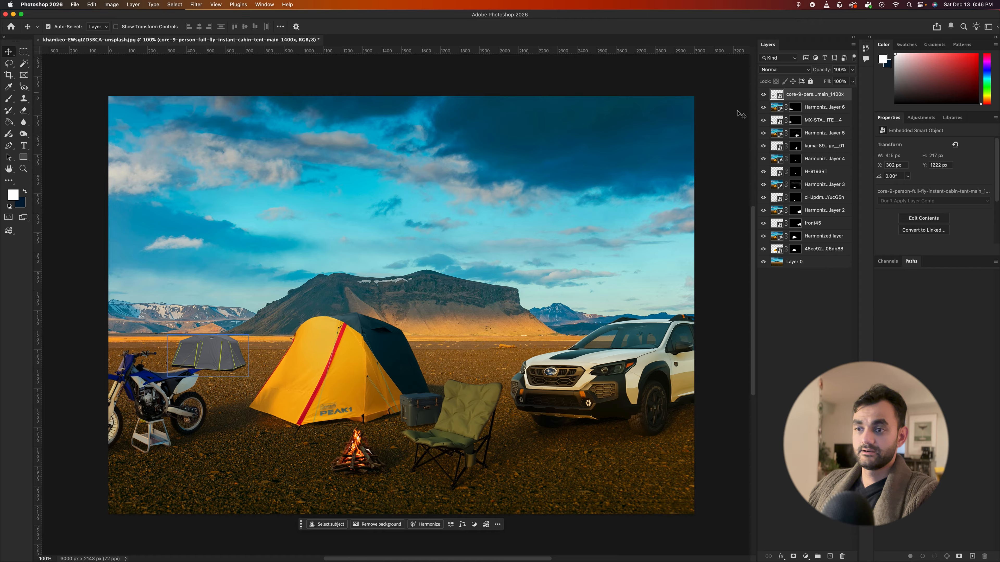
Step: Move the grey cabin tent layer directly below Harmonized layer 6 so the tent sits behind the dirt bike
click(772, 106)
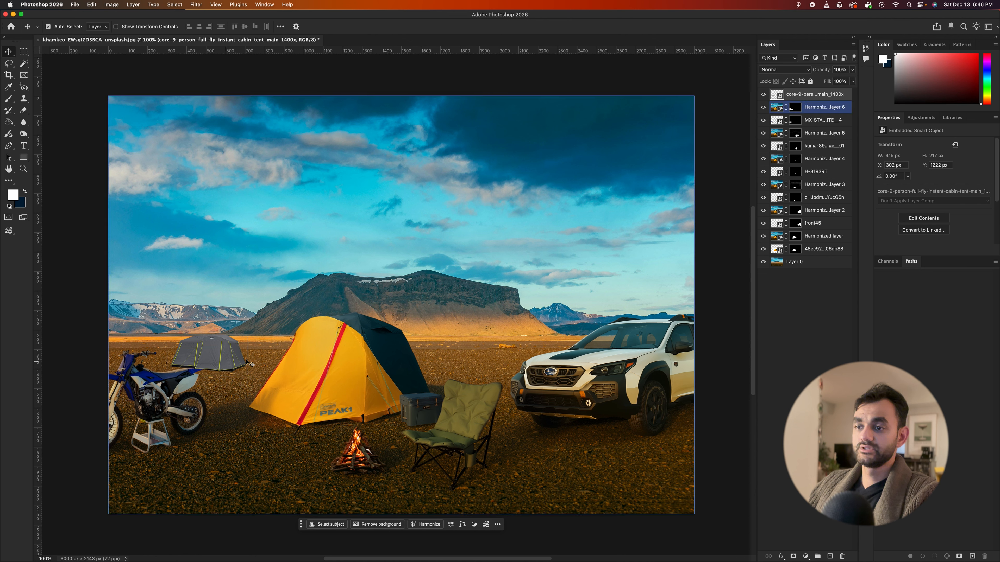
click(800, 94)
drag(801, 95, 800, 112)
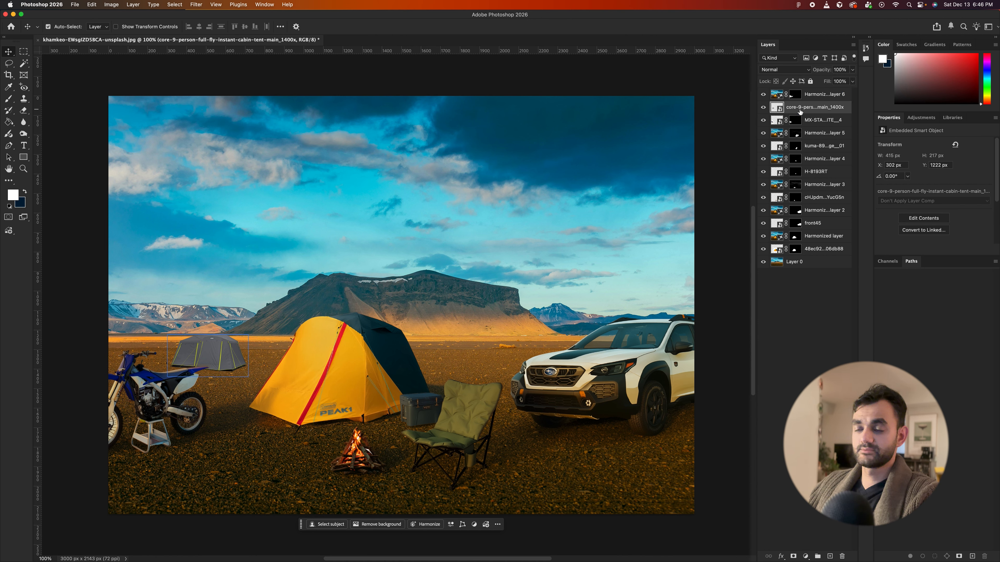
Step: Harmonize the grey cabin tent with the scene, compare its three variations and keep the third one
click(216, 370)
click(216, 374)
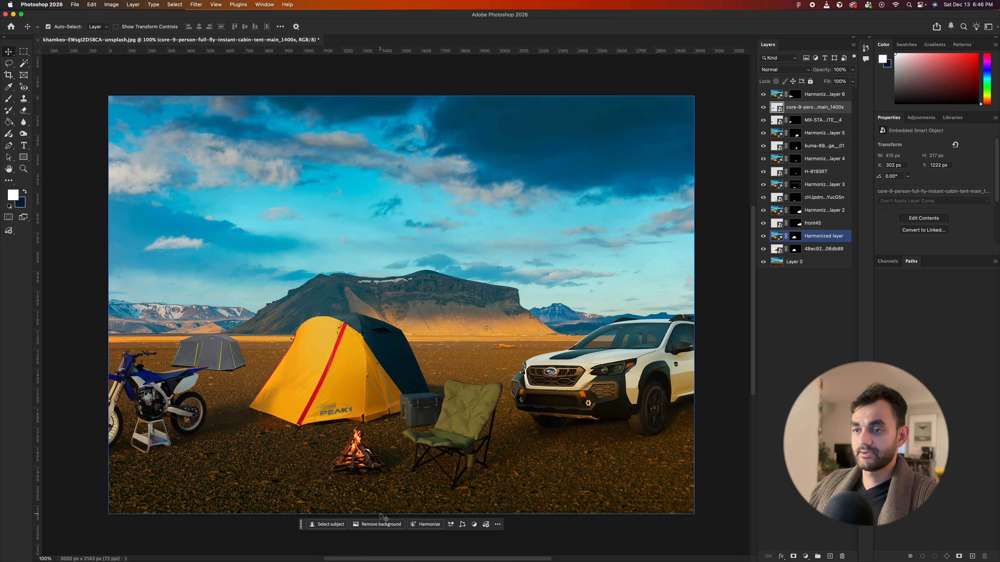
click(230, 357)
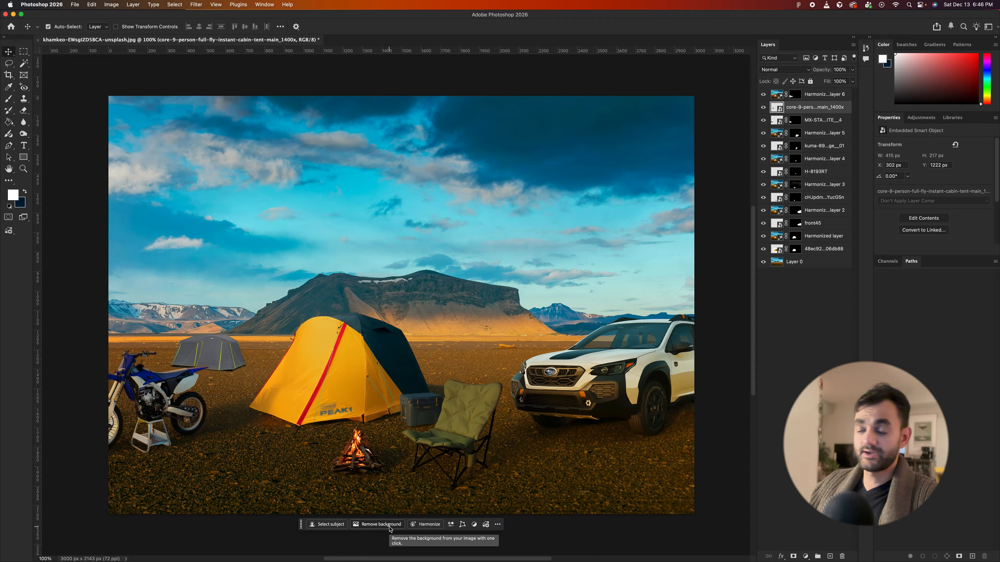
click(426, 524)
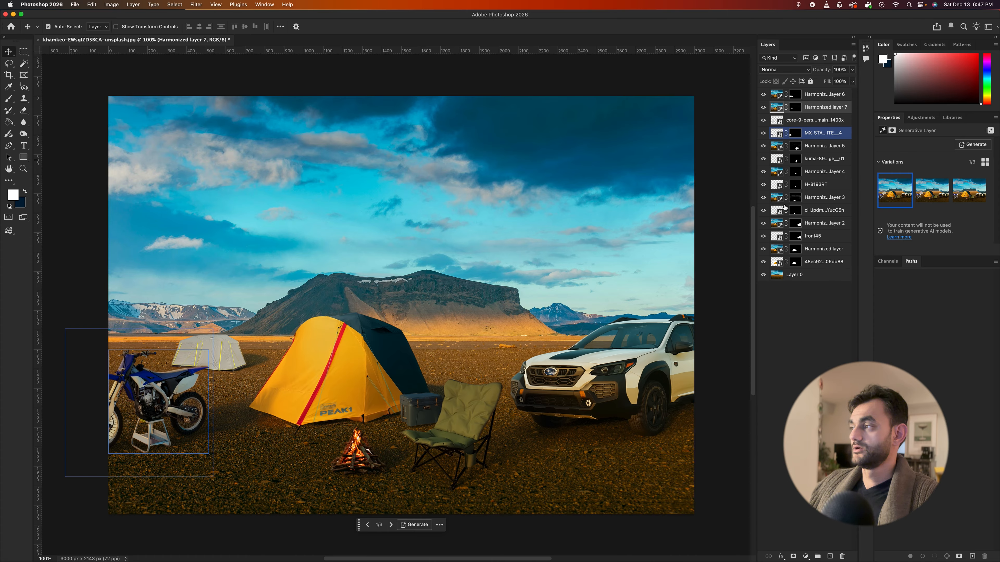
click(924, 194)
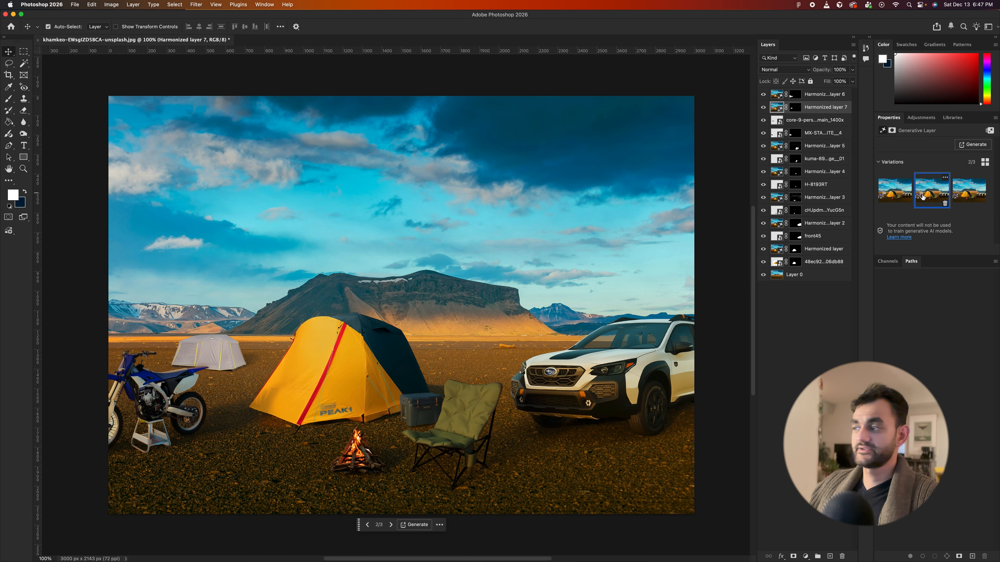
click(961, 192)
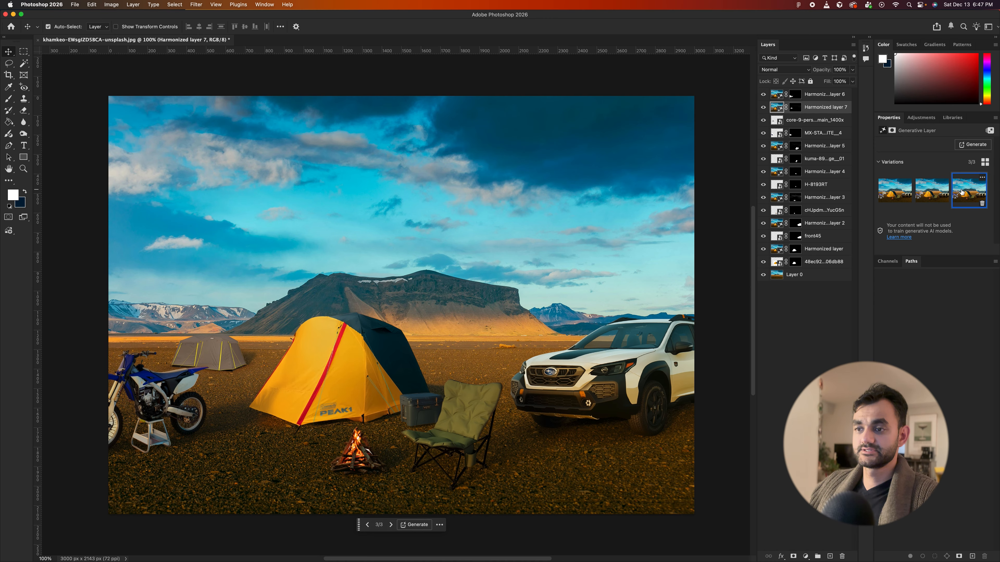
click(894, 191)
click(936, 193)
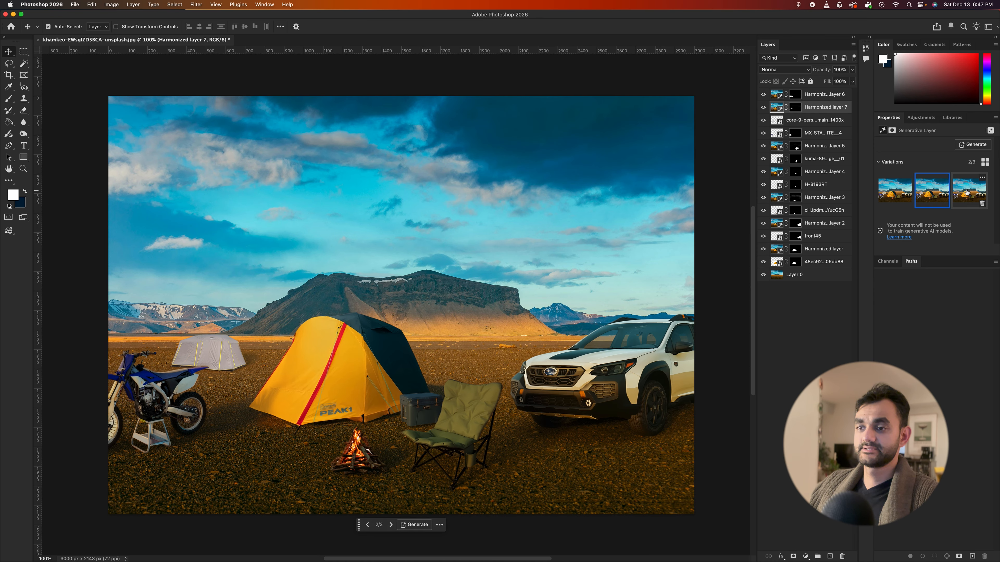
click(962, 192)
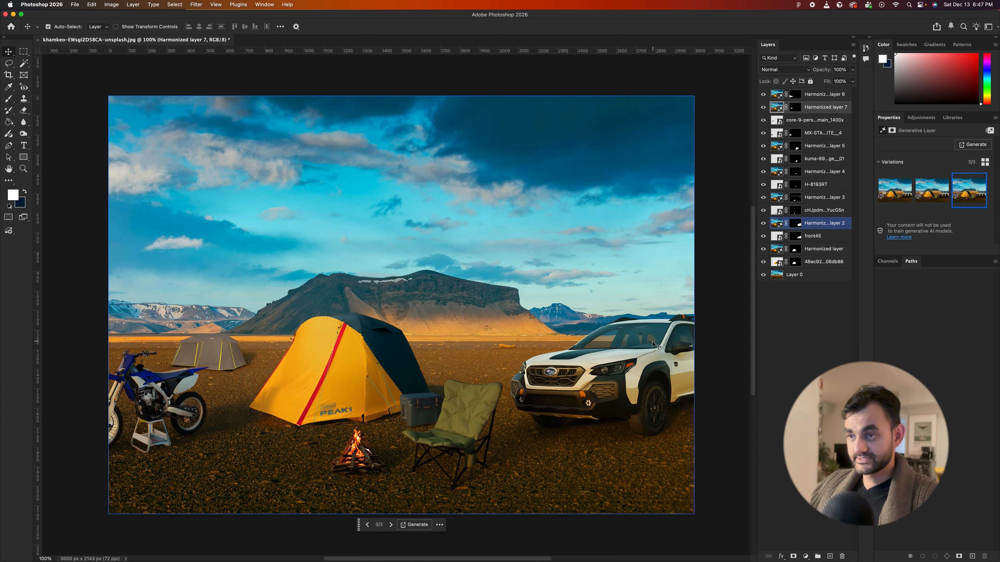
click(566, 325)
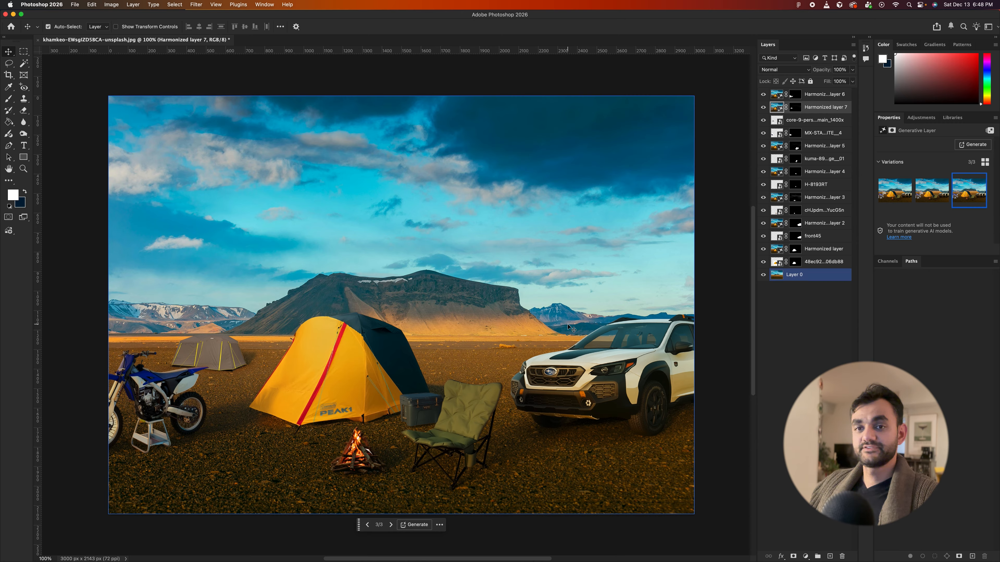
click(535, 425)
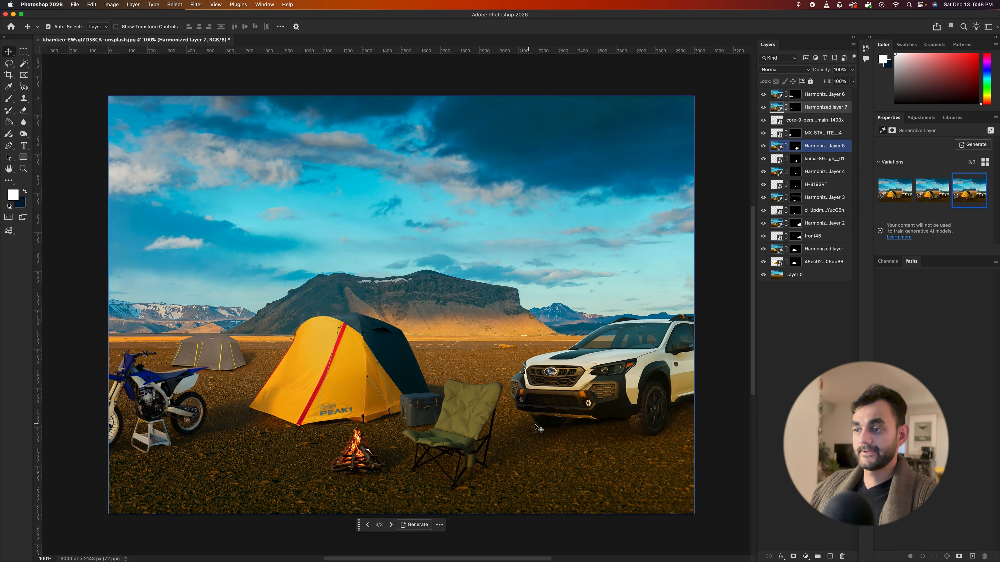